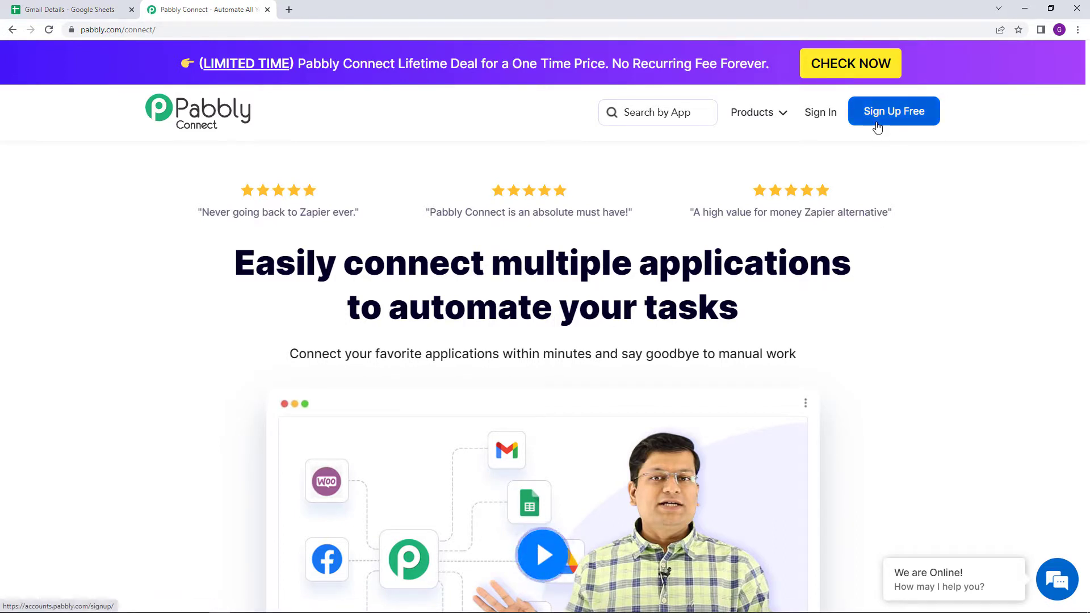
Sign in, access Pabbly Connect and create a workflow named "Gmail To Google Sheets Automation"
left_click(831, 124)
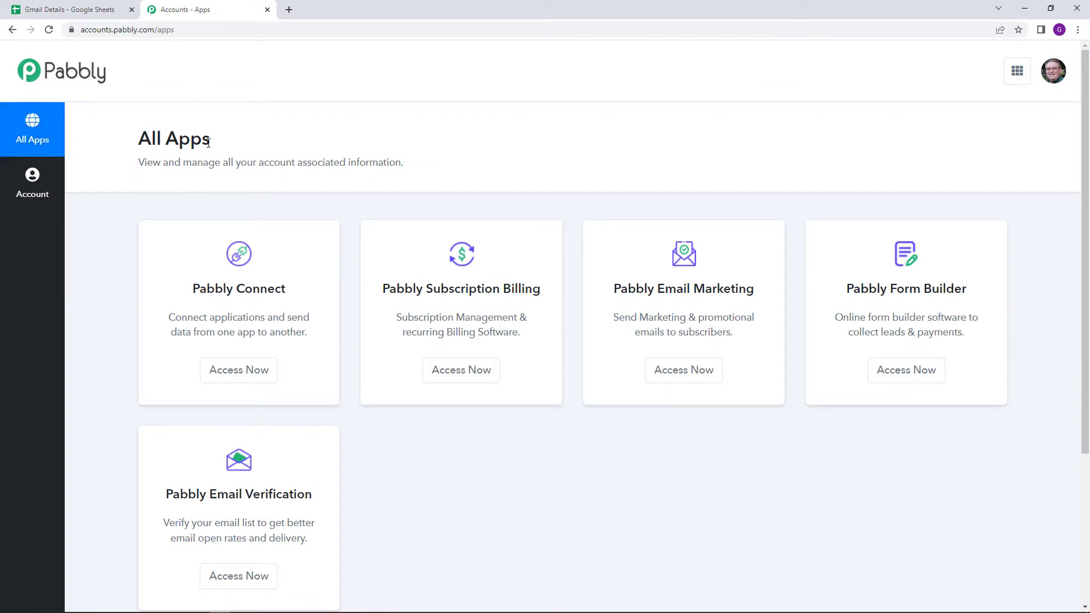
left_click(261, 374)
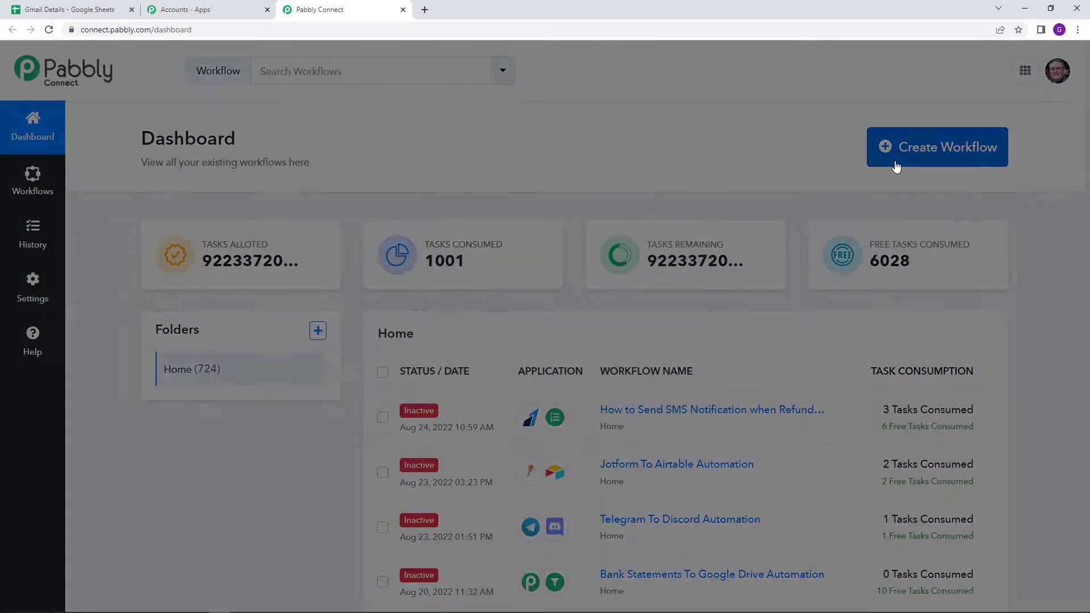
left_click(897, 159)
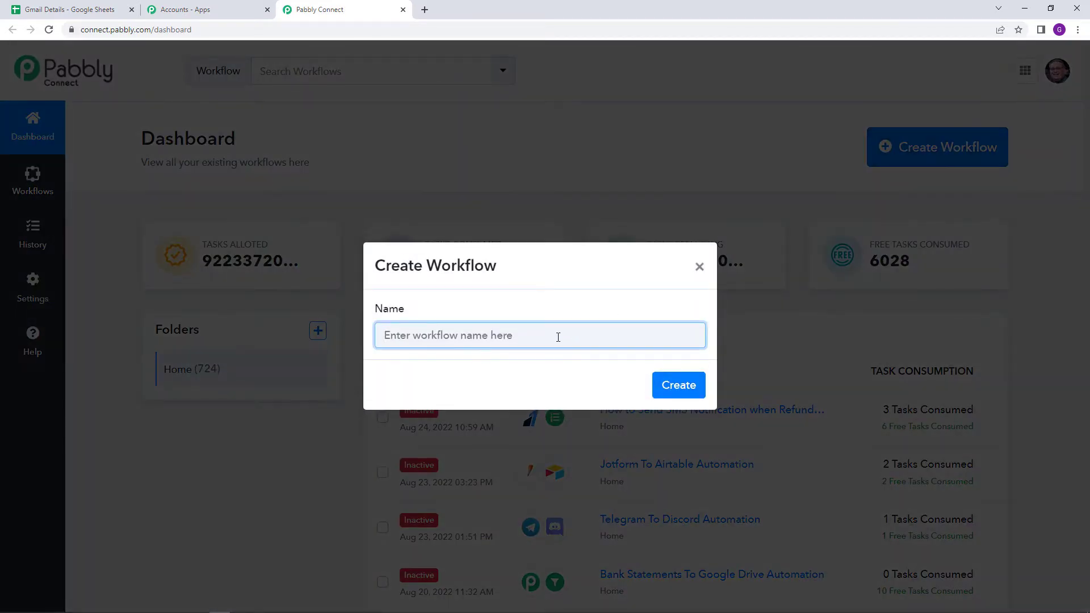
type("Gmail ")
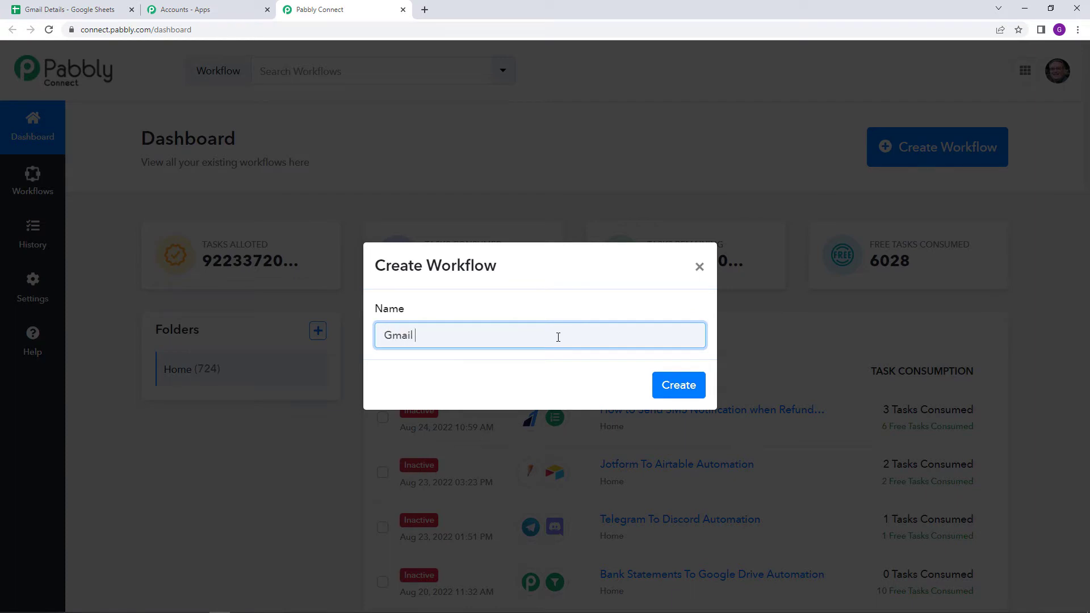
type("To Google Sheets Automation")
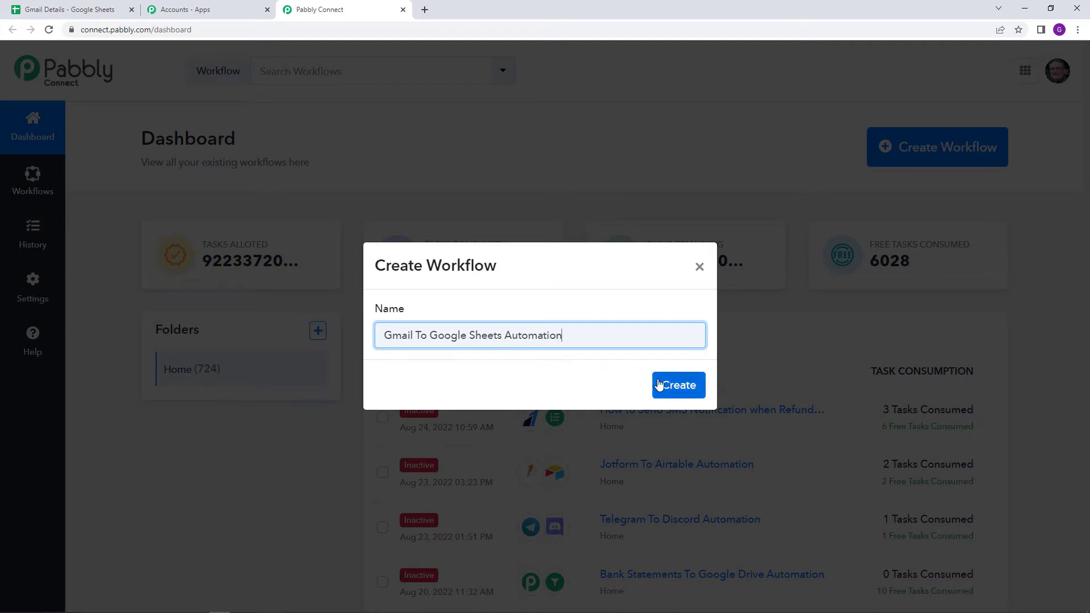
left_click(660, 385)
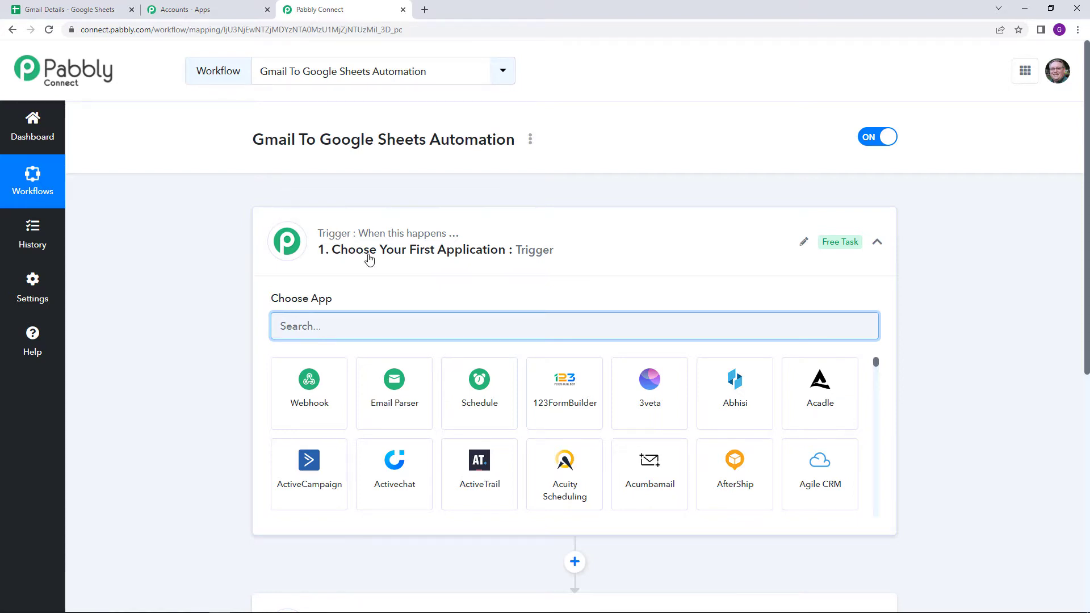
Choose Email Parser as the workflow's trigger application and review its email address settings
scroll(363, 256, "down", 3)
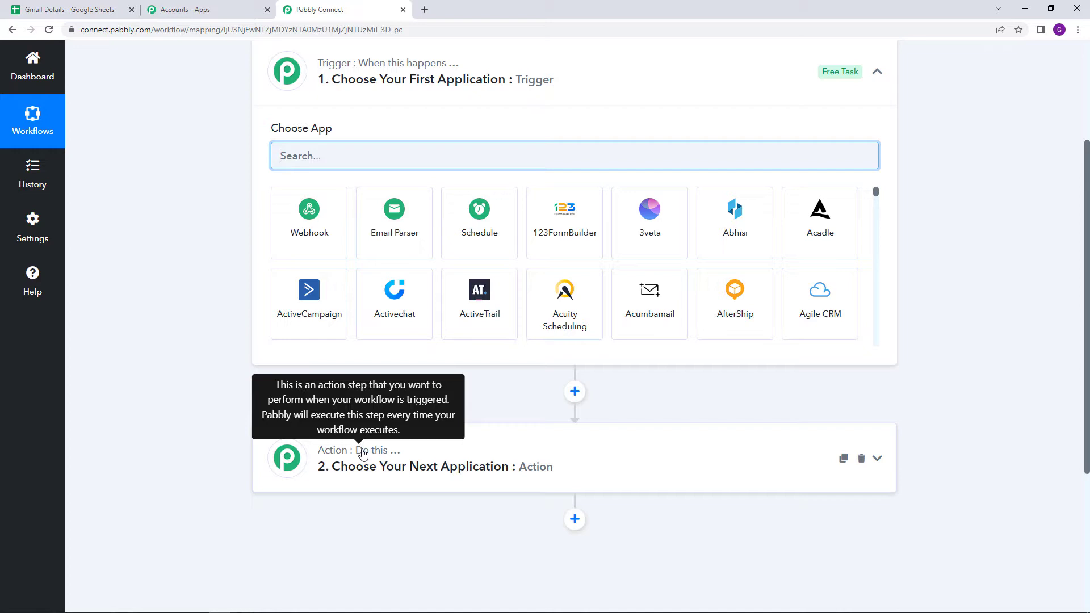
scroll(466, 432, "up", 2)
scroll(446, 412, "up", 1)
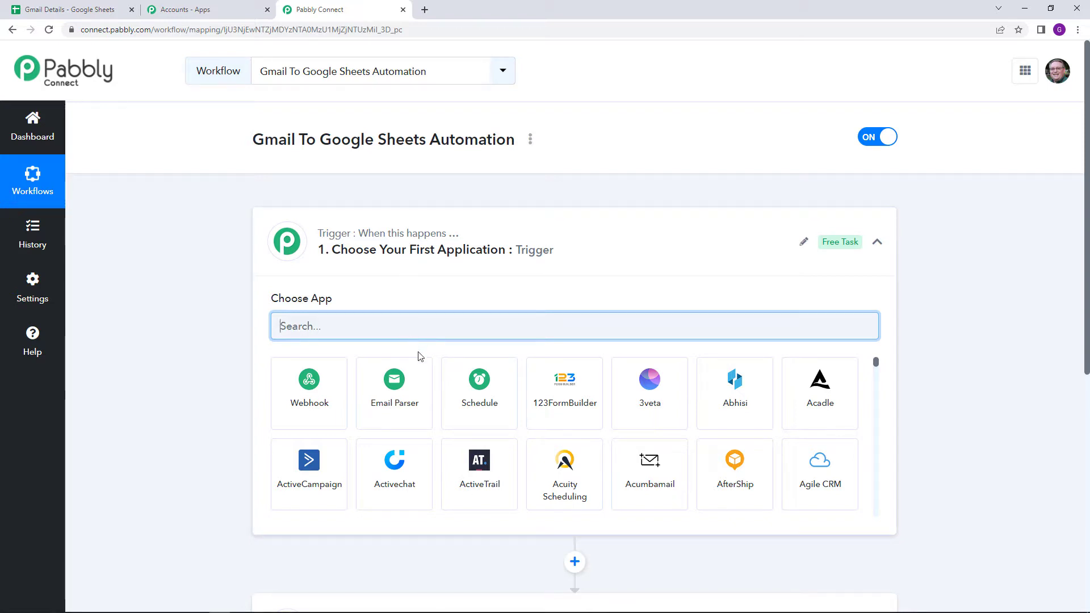
left_click(418, 397)
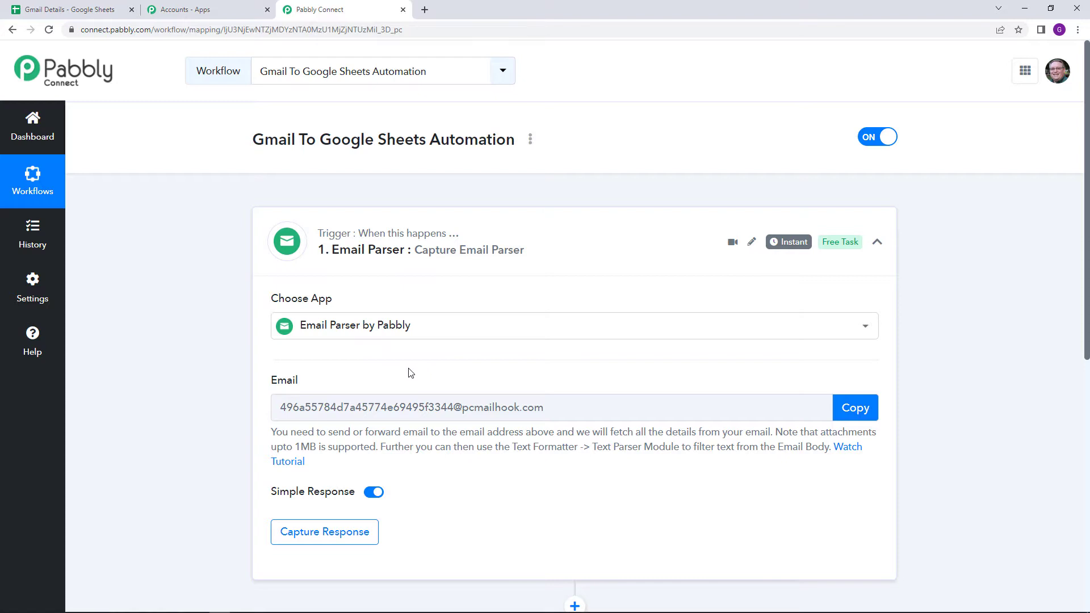
scroll(455, 365, "down", 1)
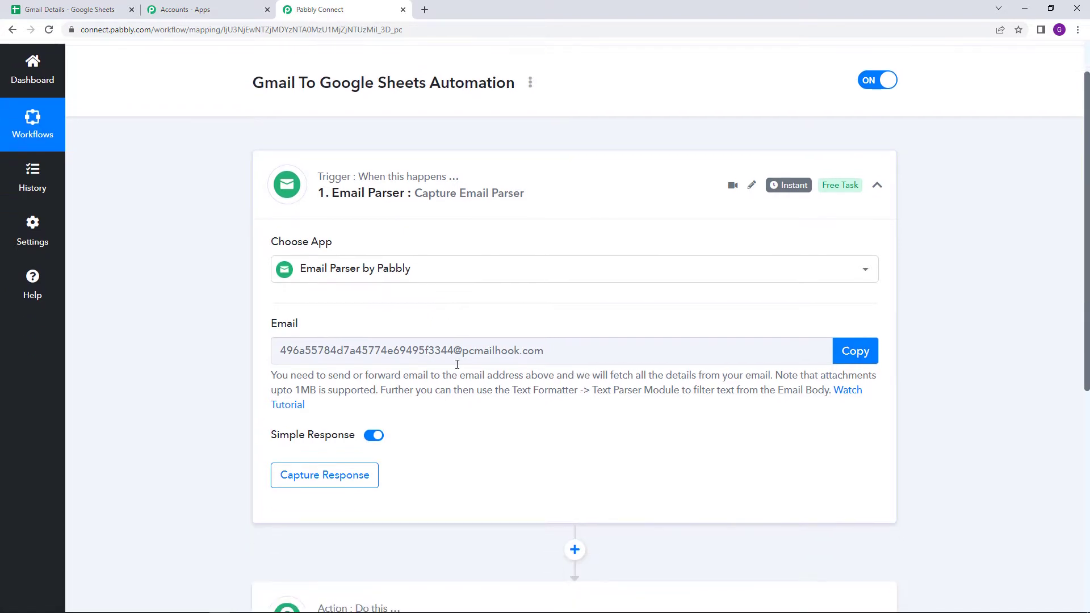
scroll(446, 384, "up", 1)
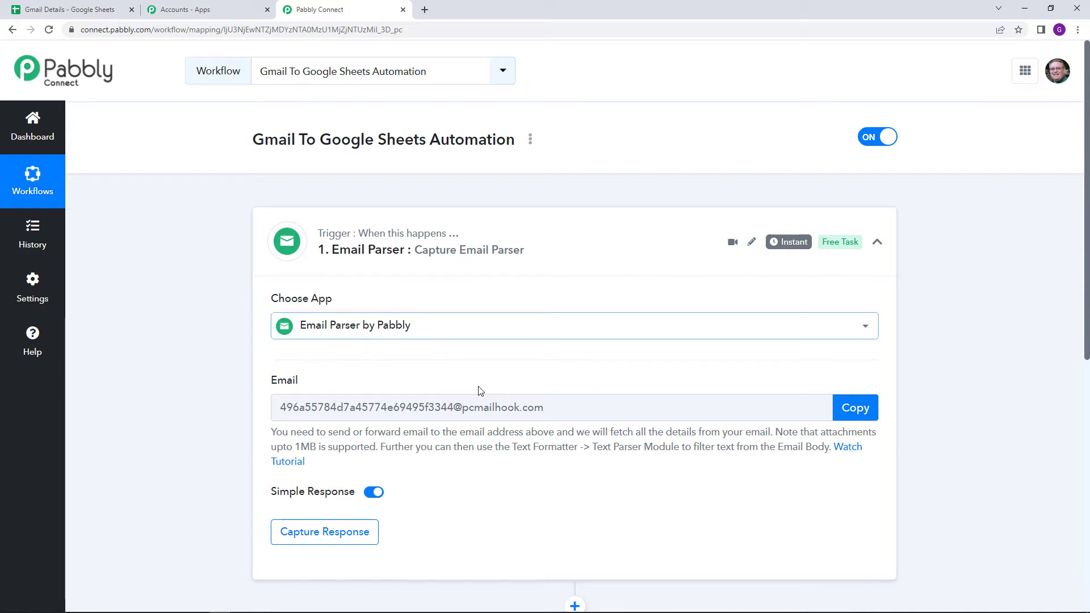
scroll(428, 359, "down", 1)
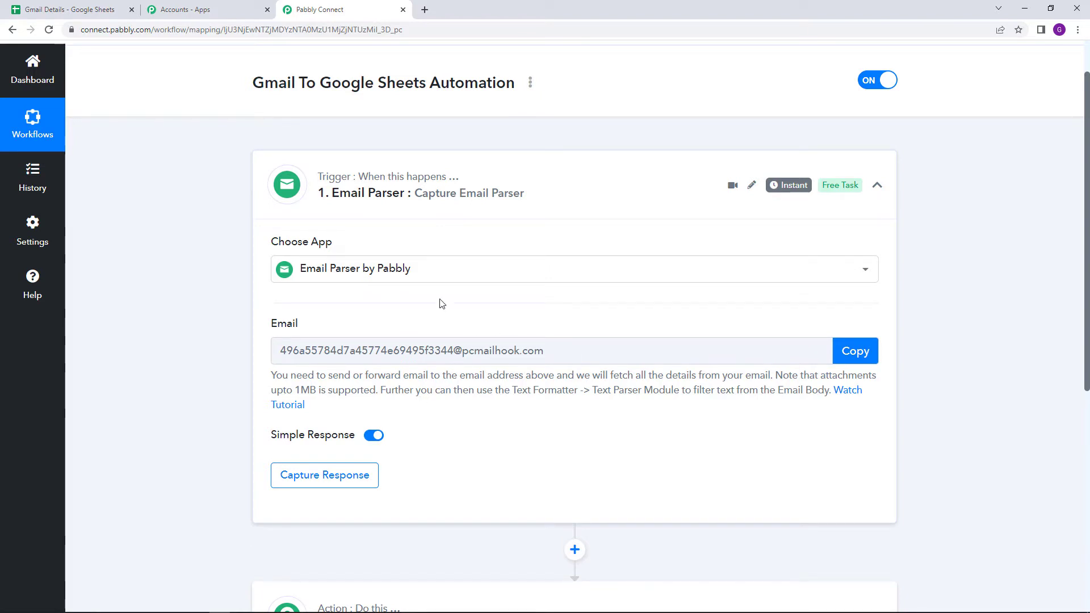
Switch to Gmail in a new browser tab and open its Forwarding and POP/IMAP settings
left_click(424, 10)
left_click(960, 67)
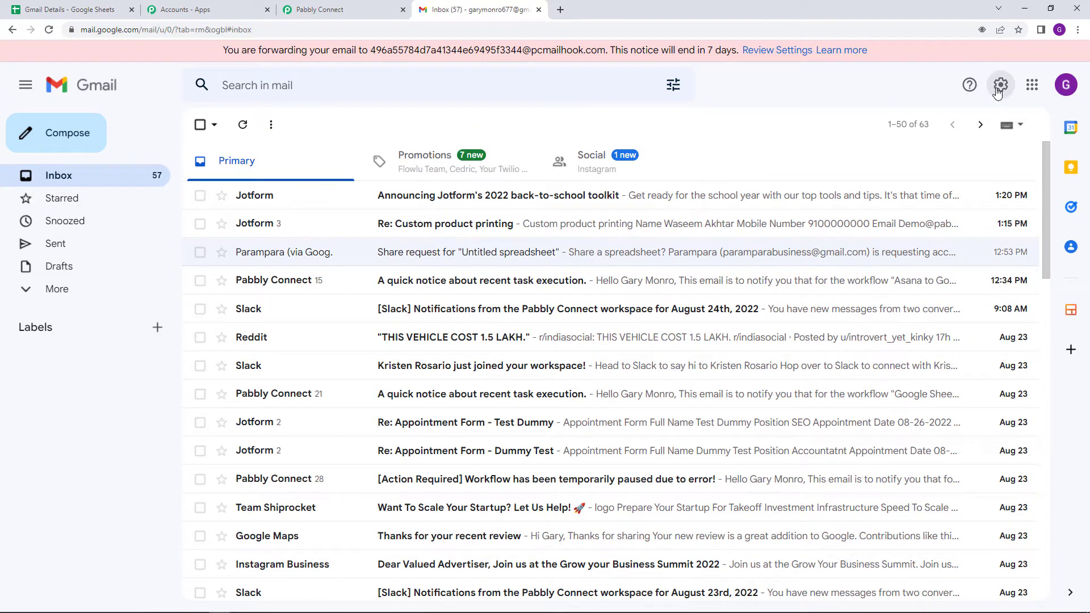
left_click(1000, 86)
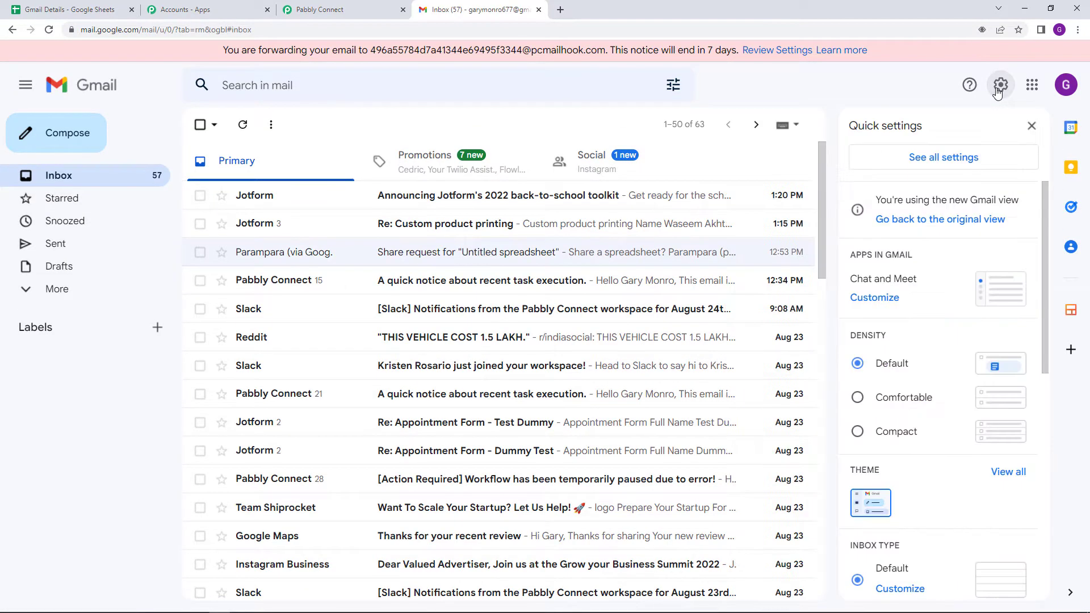
left_click(938, 166)
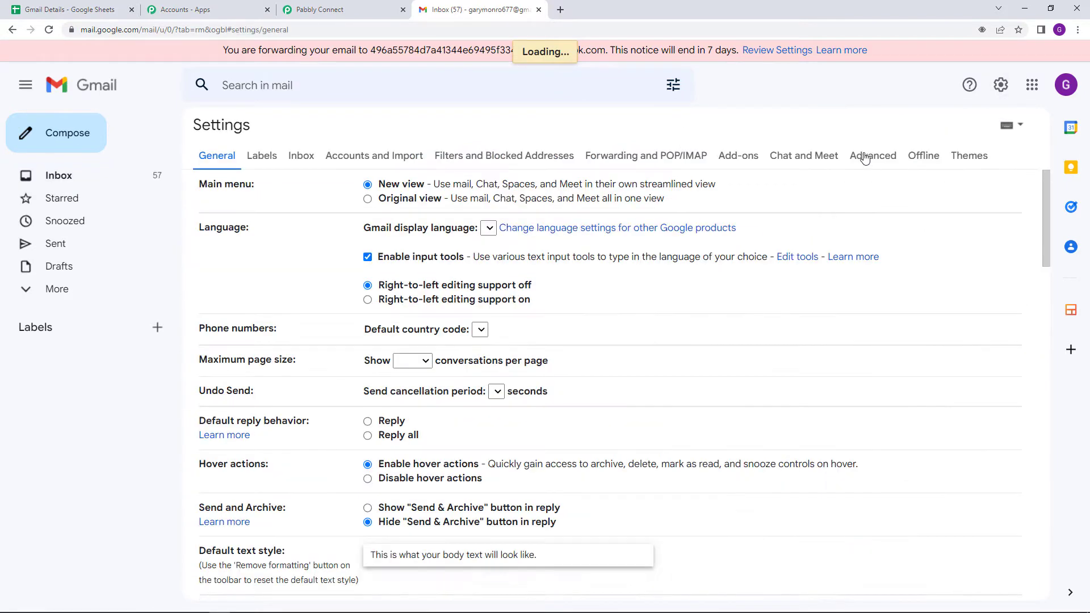
left_click(634, 163)
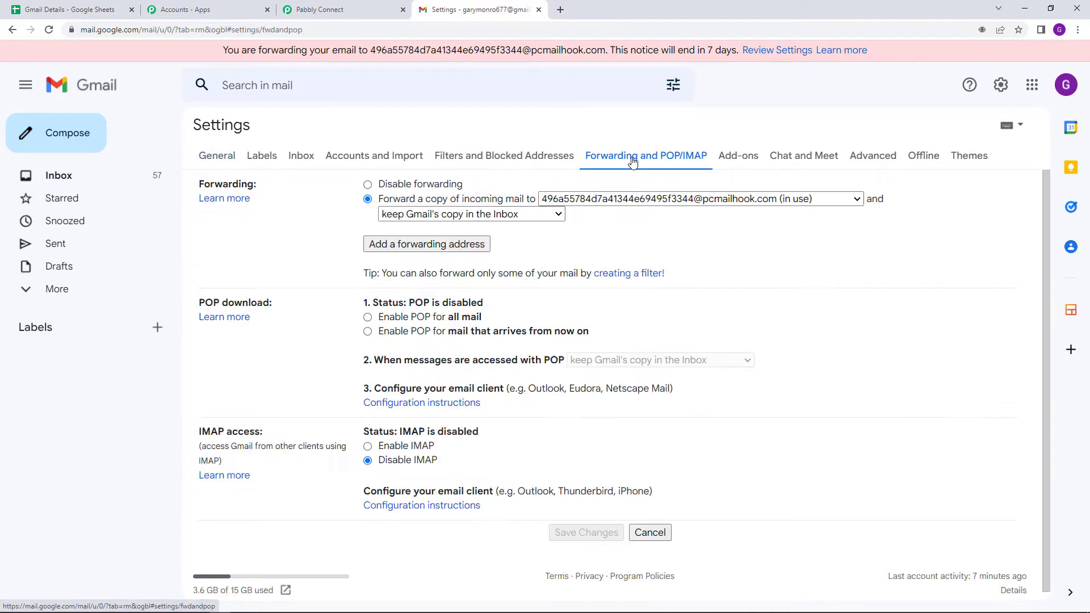
Remove the forwarding address currently in use and confirm its removal
left_click(659, 197)
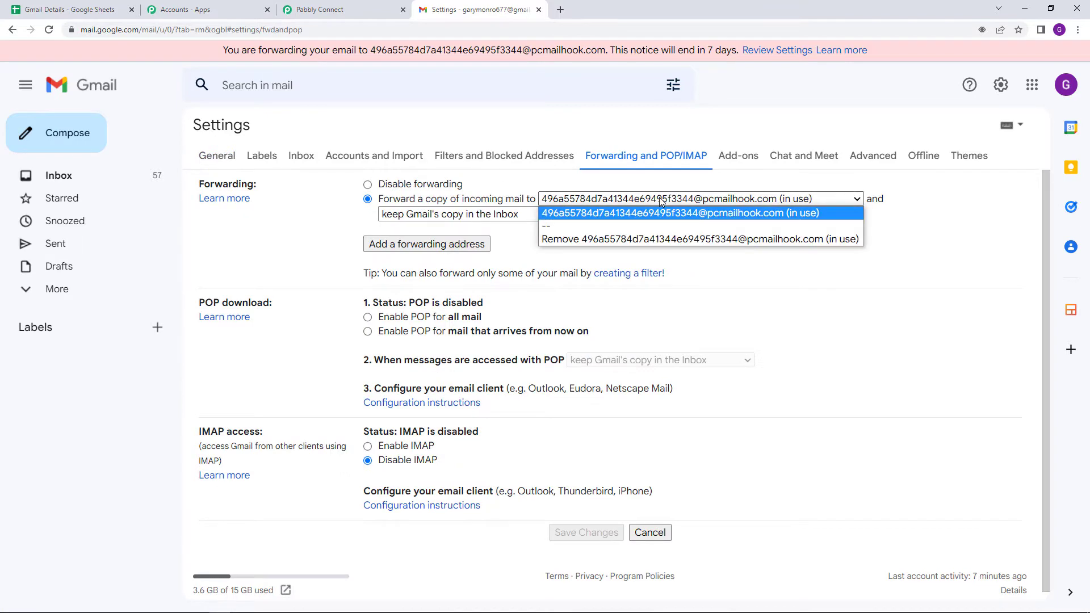
left_click(653, 240)
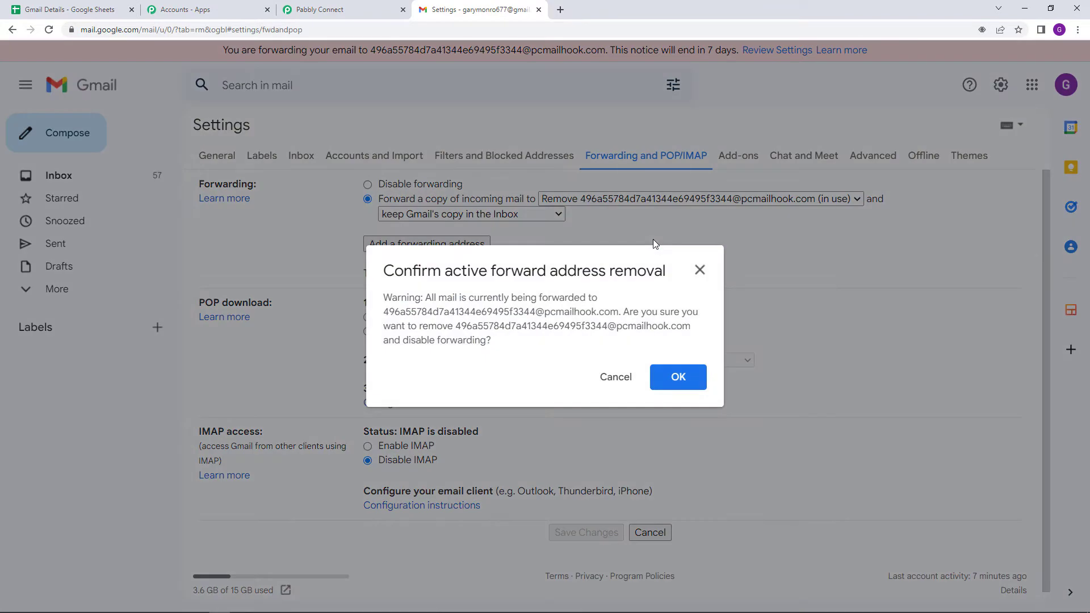
left_click(680, 375)
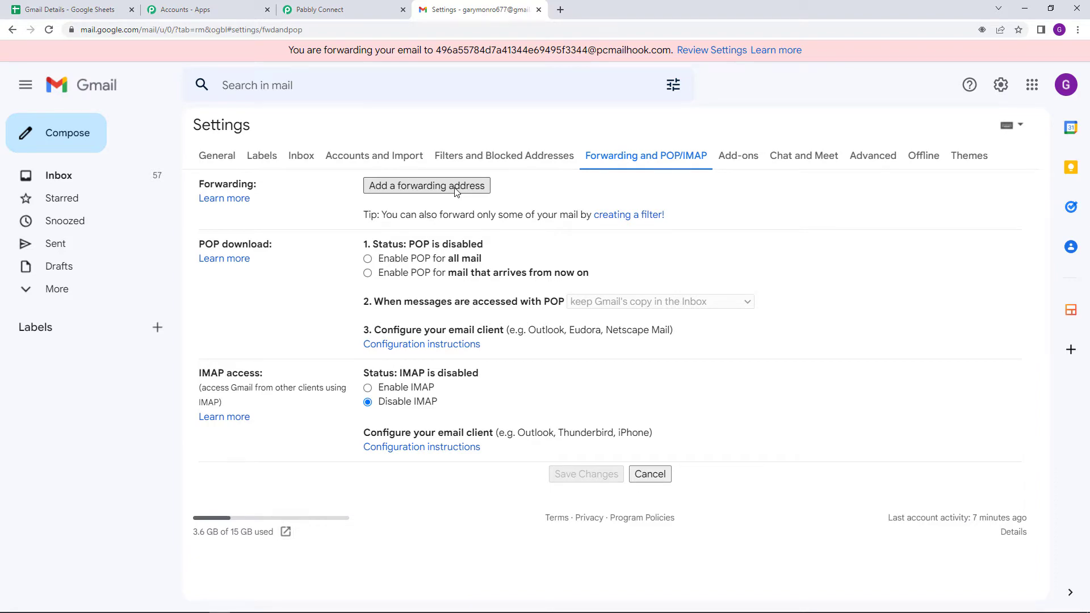
Start capturing the Email Parser response in Pabbly Connect and add the parser's email address as a new Gmail forwarding address
left_click(455, 192)
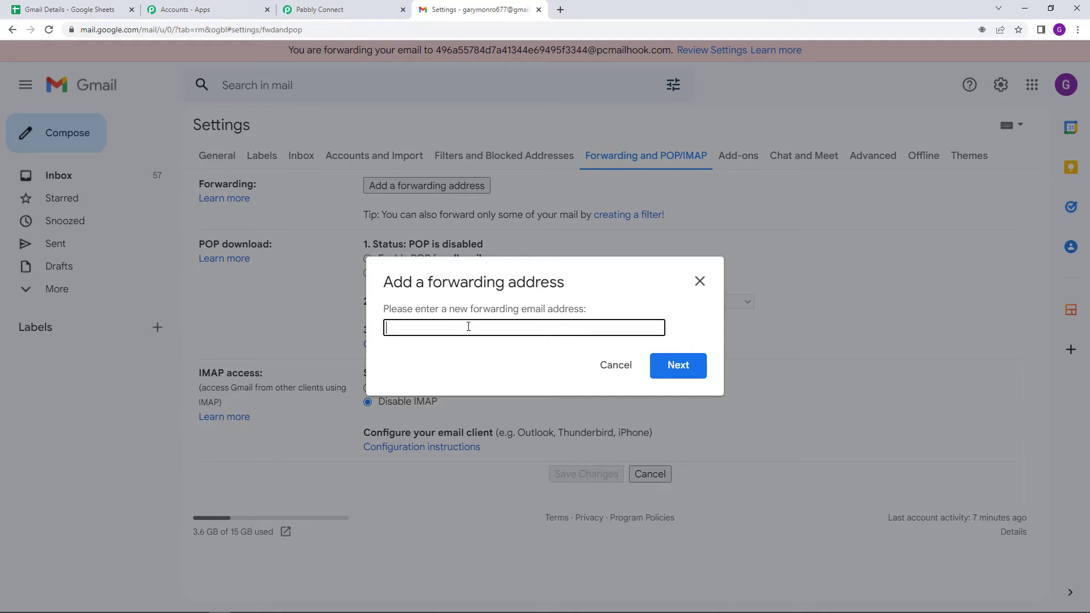
left_click(352, 10)
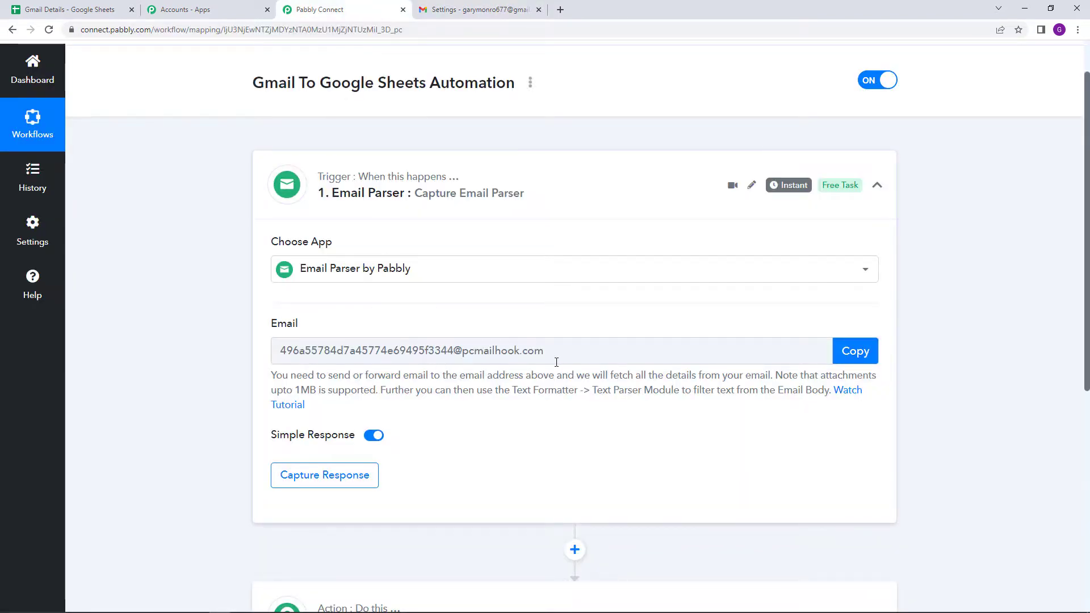
left_click(857, 352)
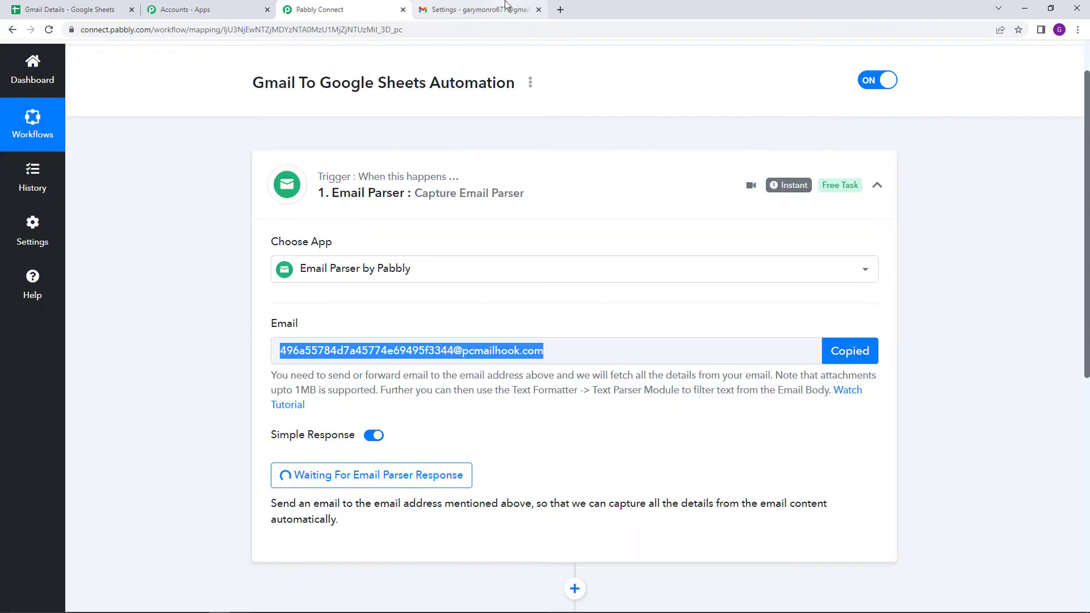
left_click(506, 9)
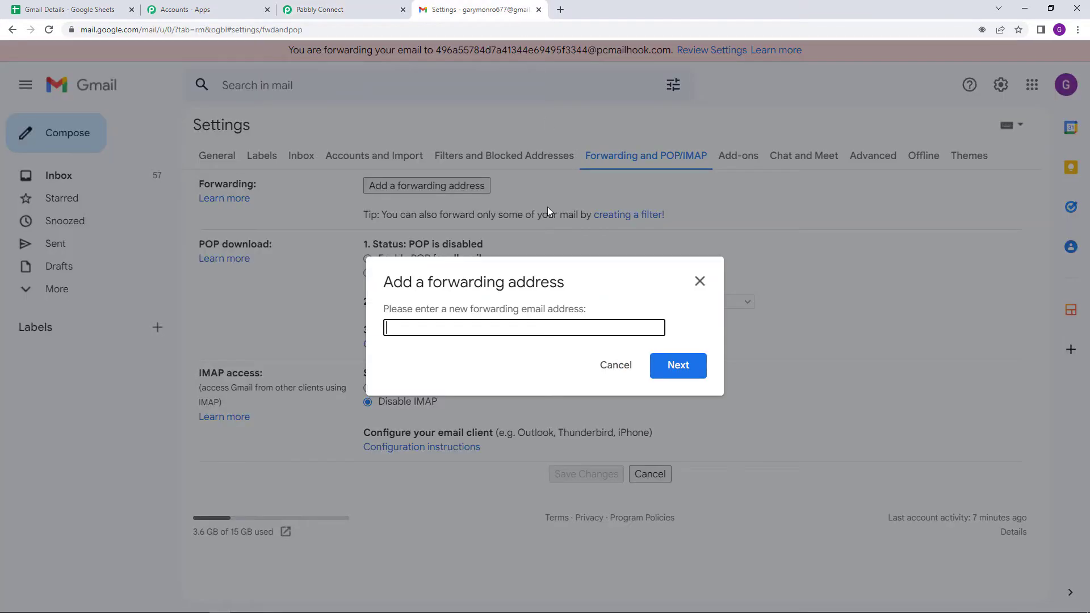
right_click(503, 322)
left_click(571, 408)
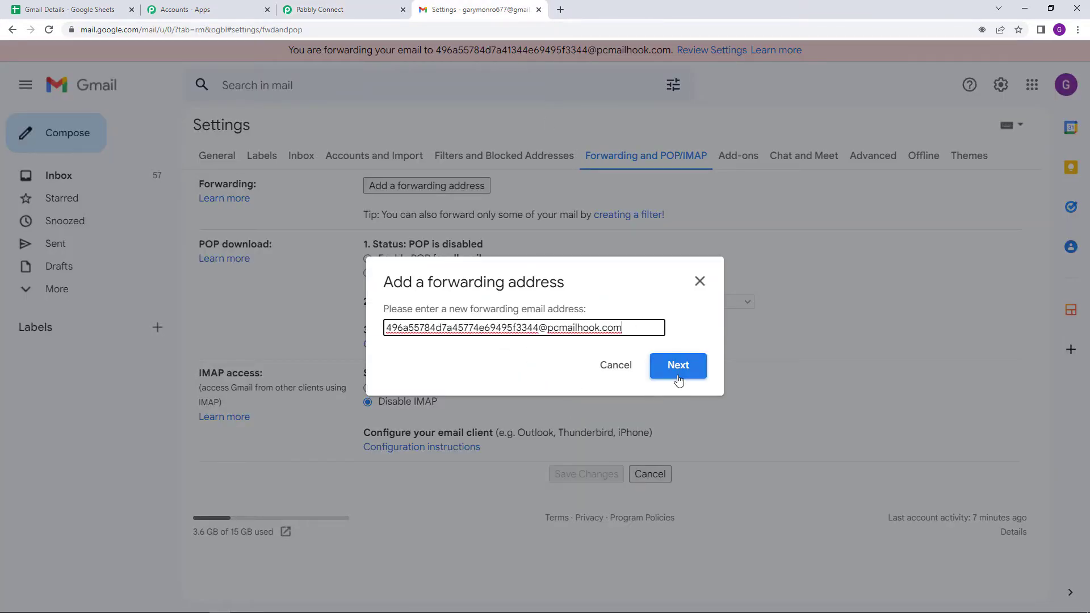
left_click(679, 372)
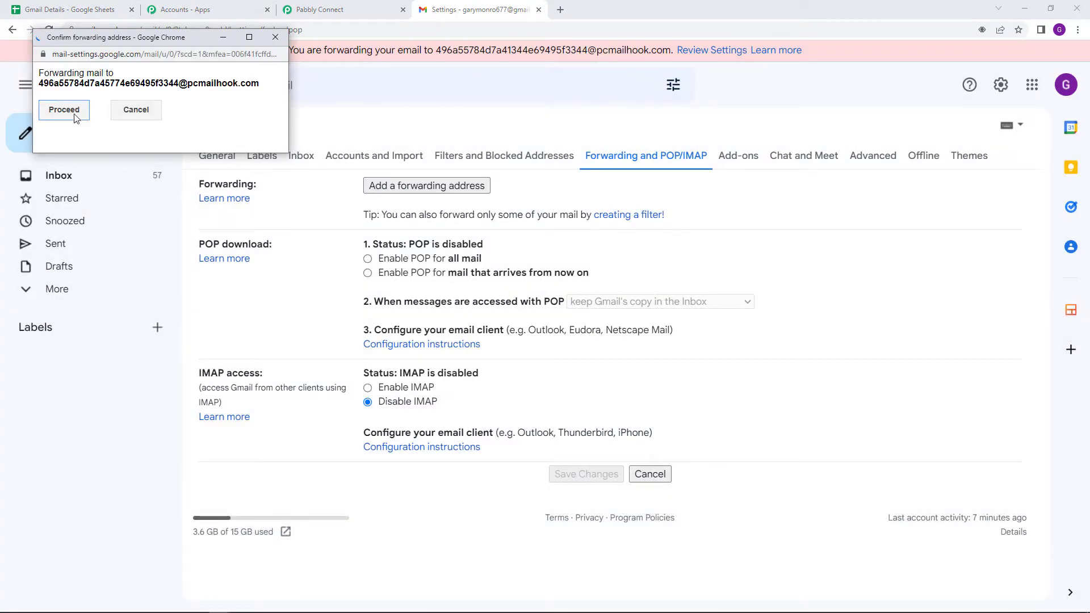
left_click(64, 109)
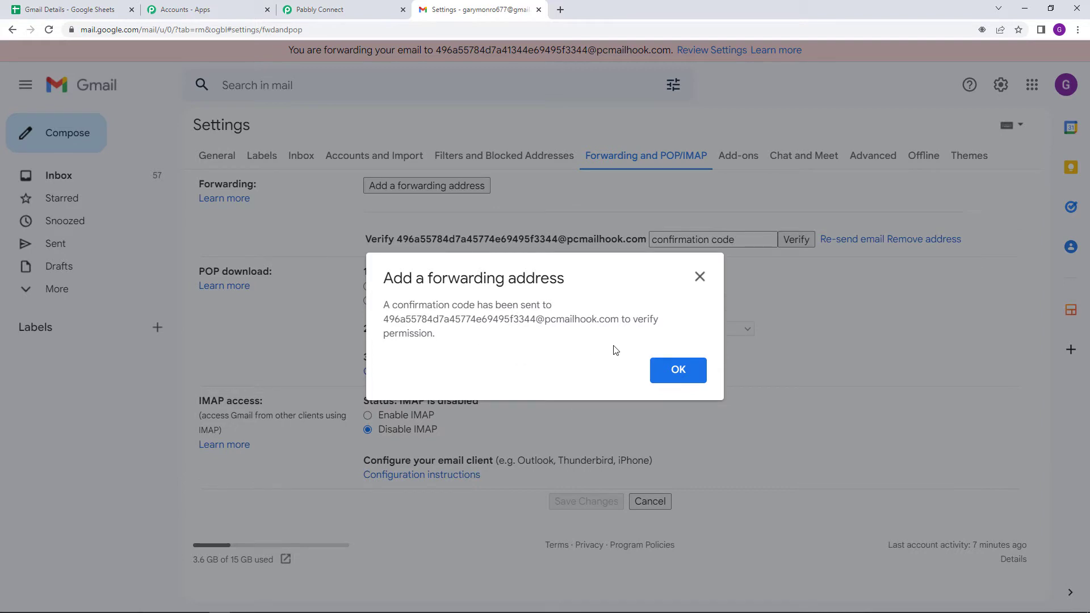
Switch back to Pabbly Connect and copy the forwarding confirmation code from the Subject of the captured email response
left_click(333, 12)
scroll(665, 443, "down", 6)
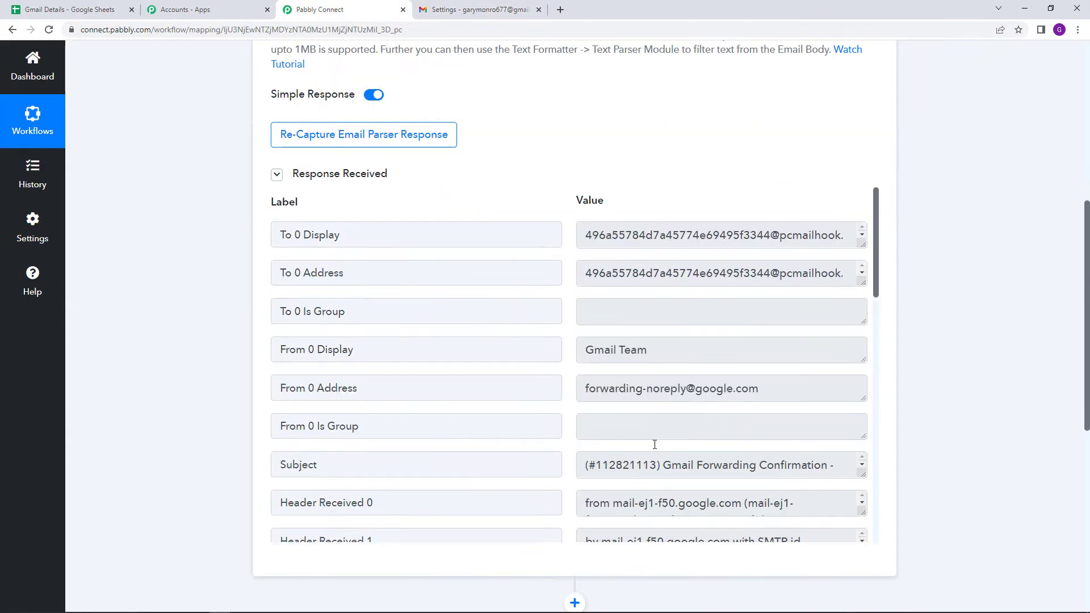
double_click(628, 467)
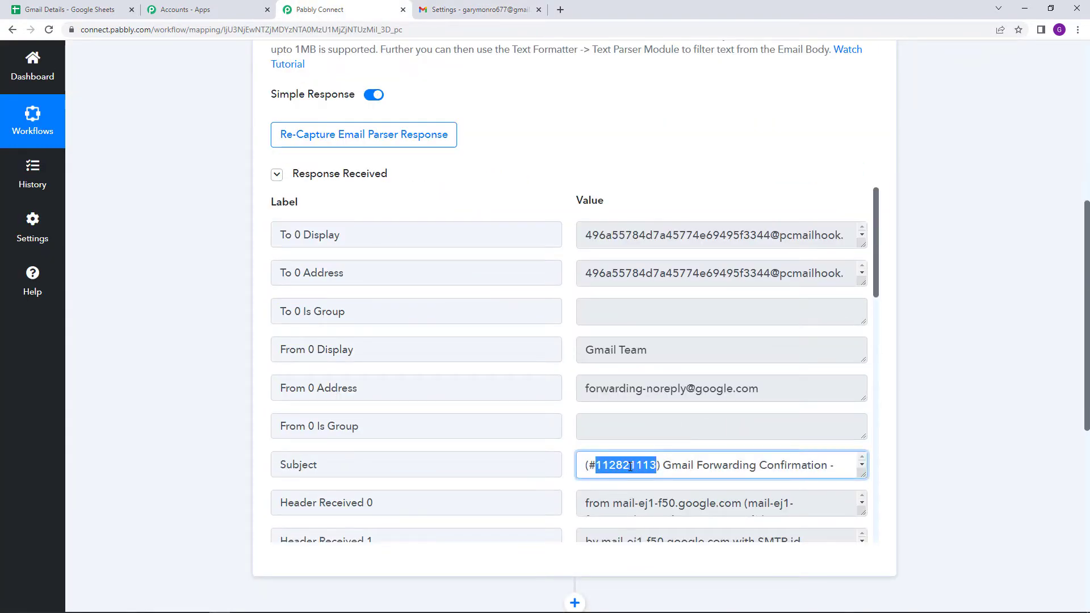
right_click(631, 467)
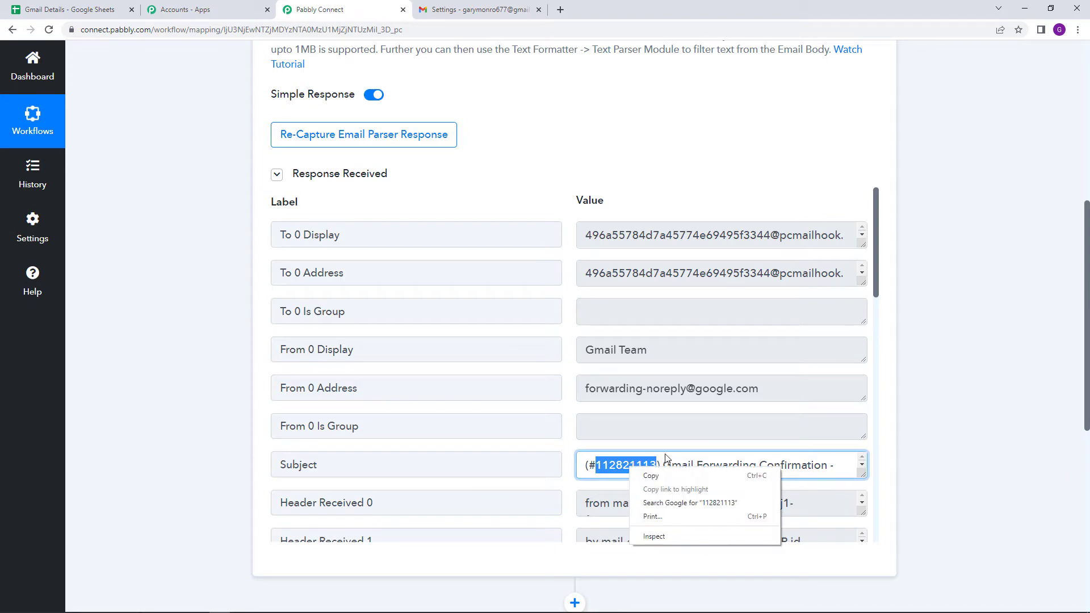
left_click(669, 480)
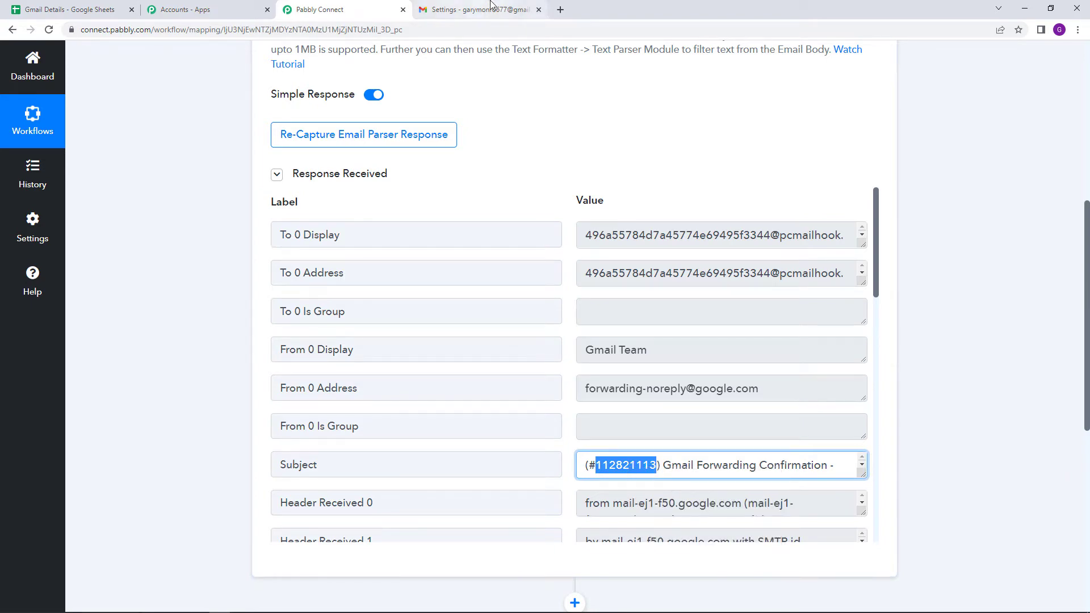
Return to Gmail, paste the confirmation code for the new forwarding address and verify it
left_click(445, 4)
left_click(667, 375)
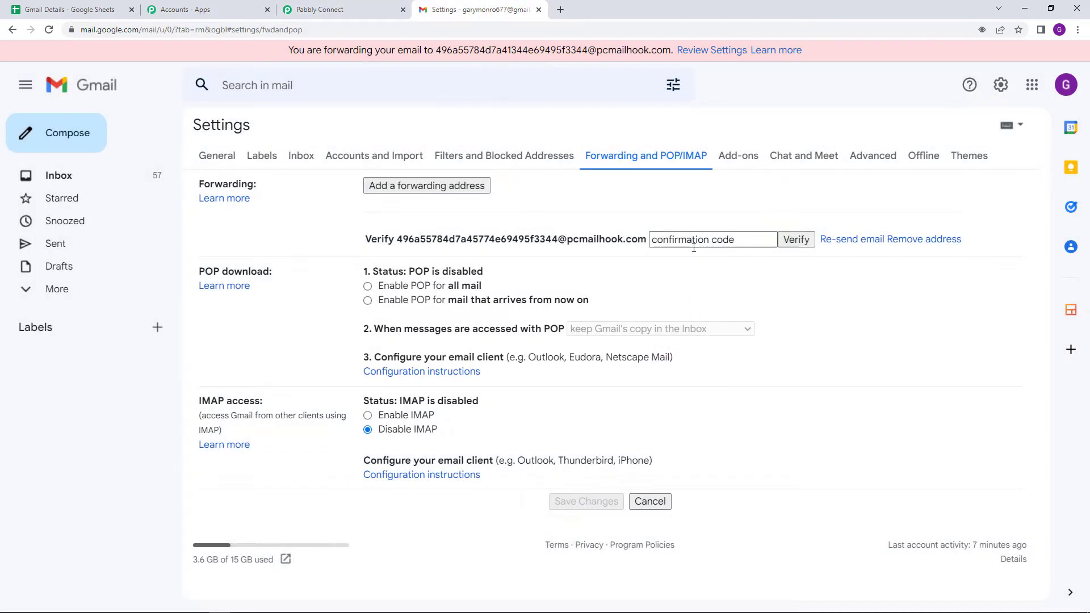
left_click(692, 241)
right_click(691, 242)
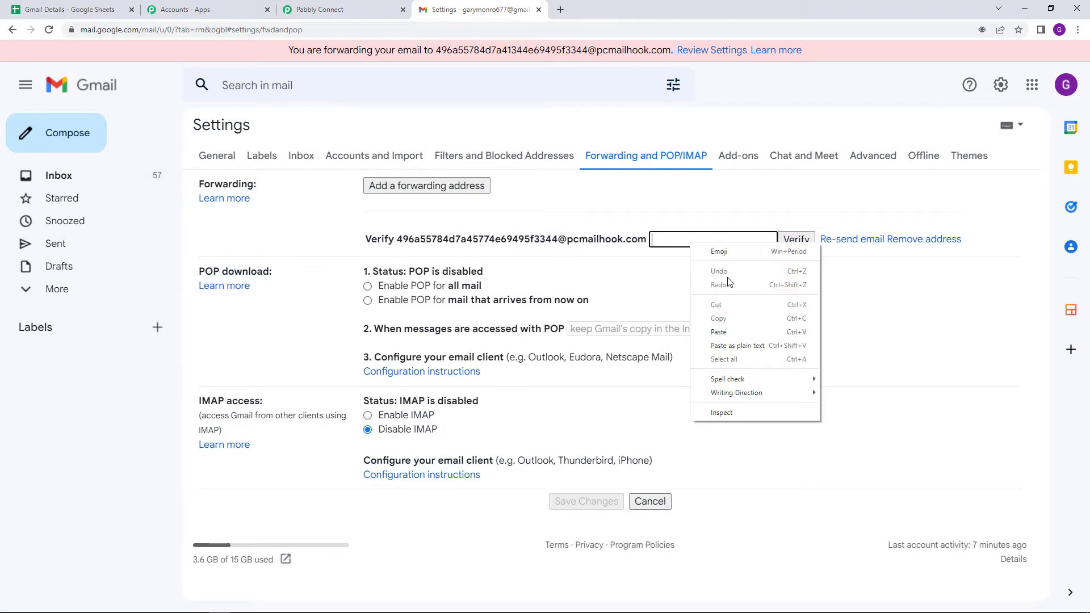
left_click(738, 332)
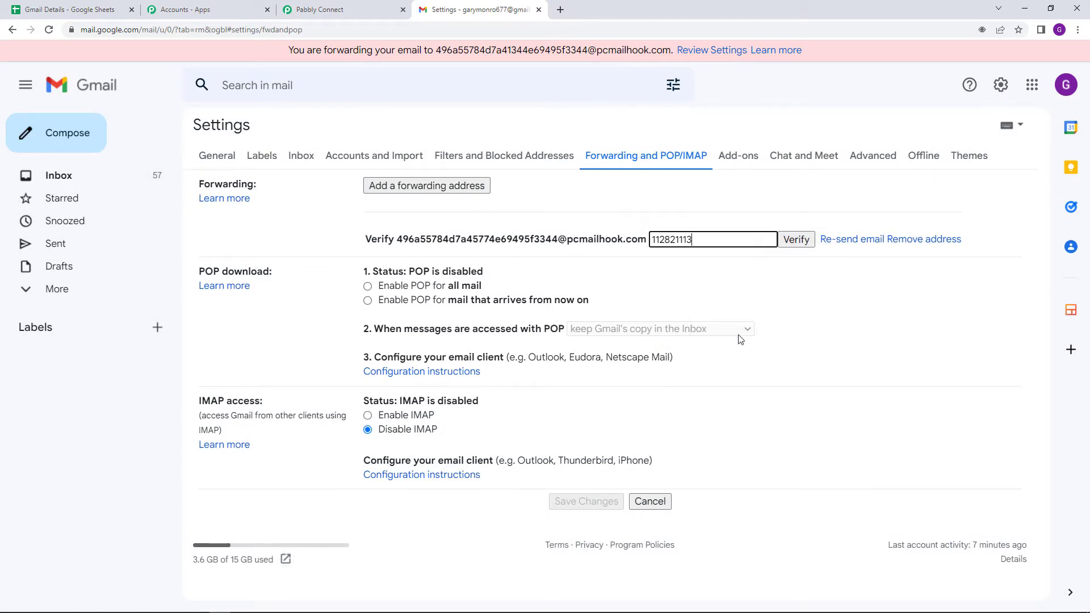
left_click(791, 246)
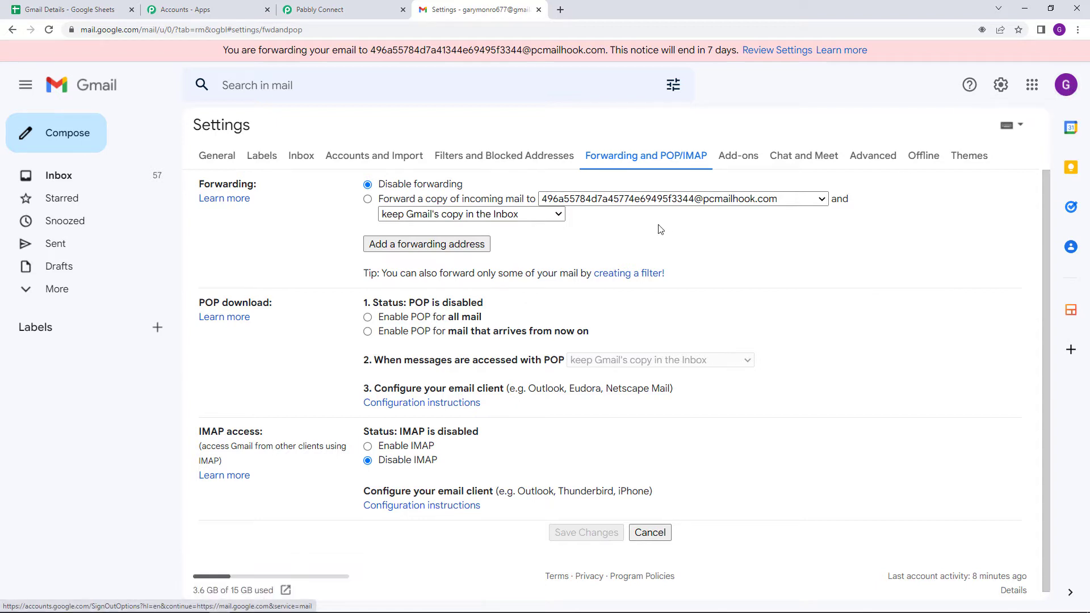
Enable forwarding a copy of incoming mail to the parser's address, keeping Gmail's copy in the Inbox, and save the changes
left_click(368, 200)
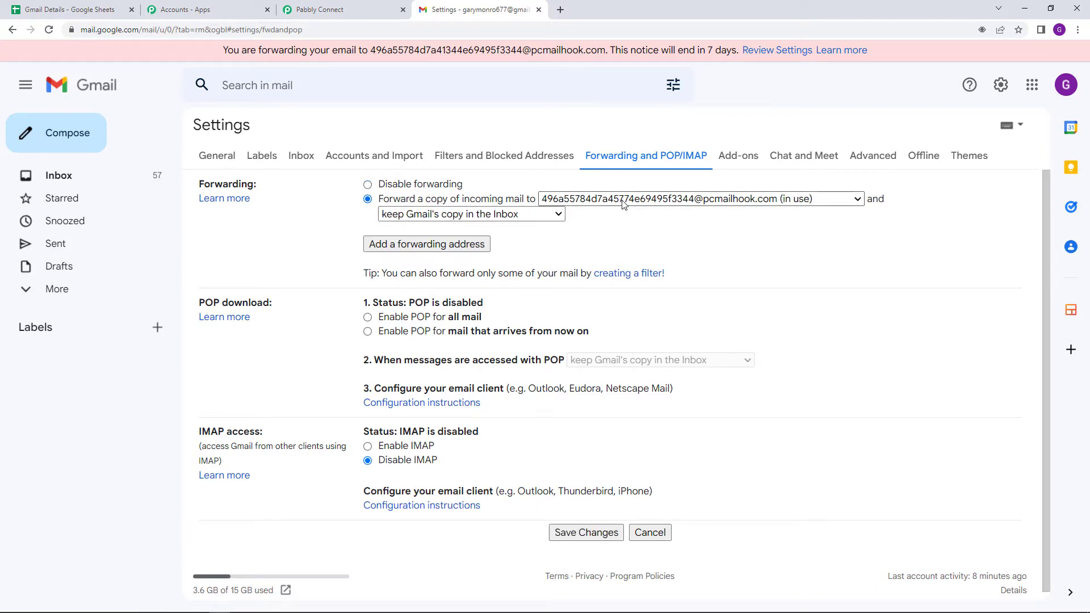
left_click(587, 537)
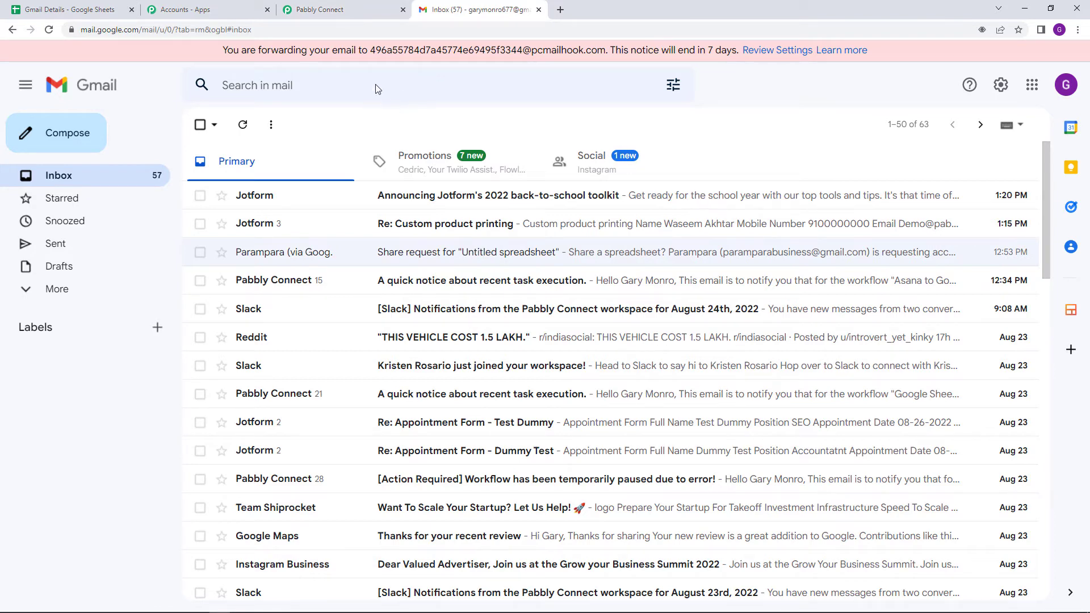
Switch back to Pabbly Connect and start recapturing the Email Parser response, confirming the recapture
left_click(335, 7)
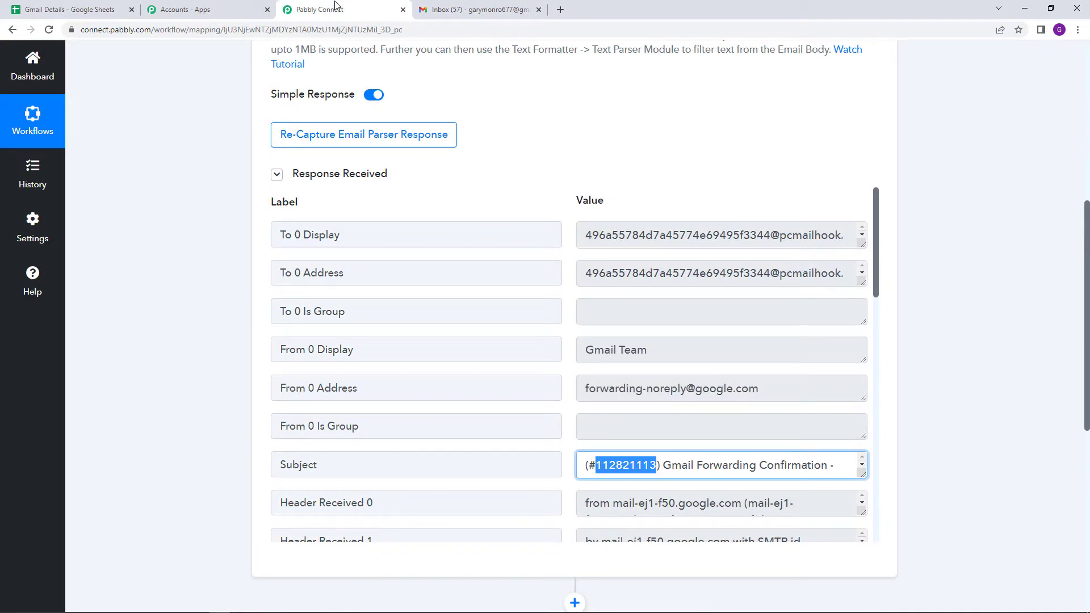
left_click(537, 149)
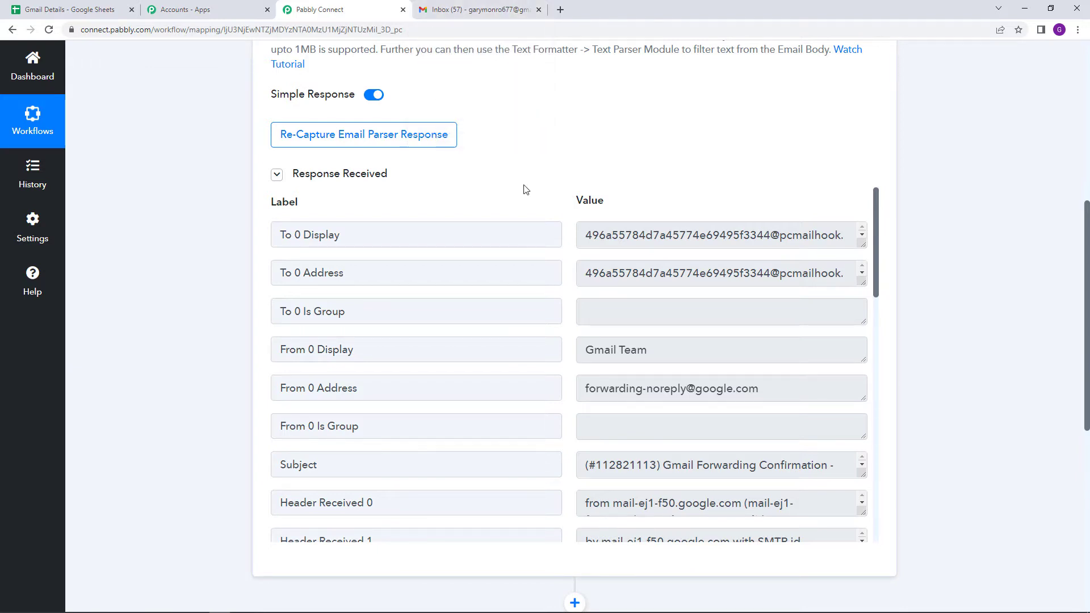
left_click(365, 143)
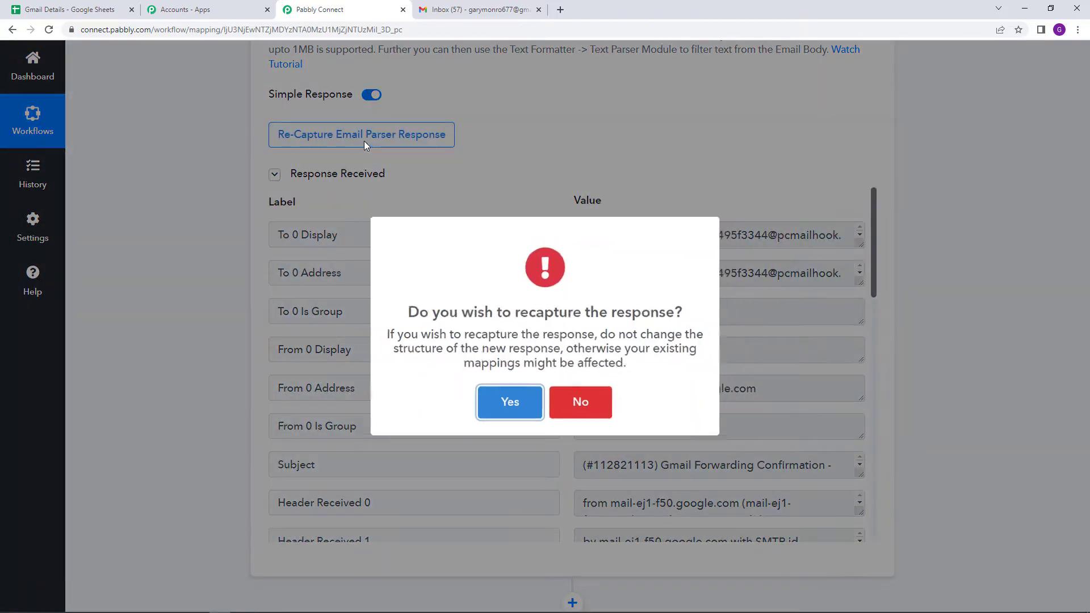
left_click(522, 404)
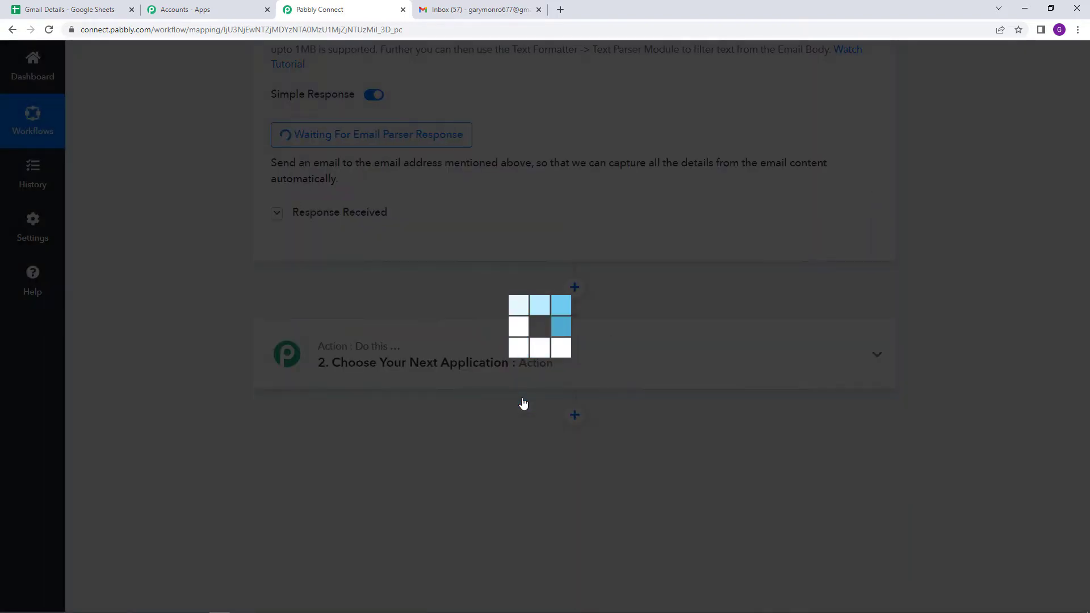
scroll(540, 255, "up", 3)
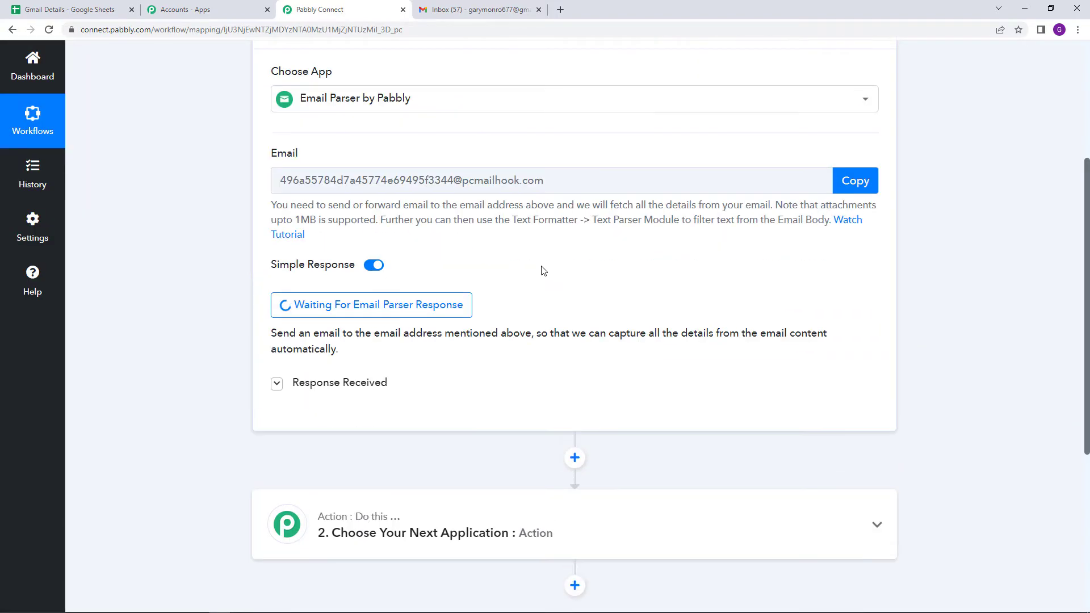
scroll(542, 271, "up", 2)
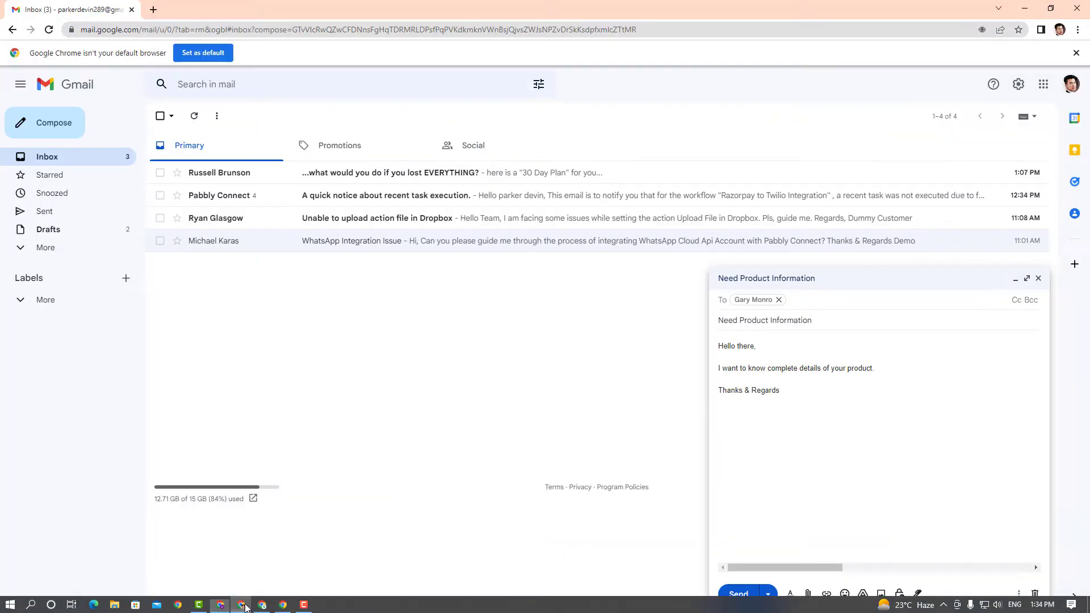
Switch to the other Gmail account's window, send the prepared "Need Product Information" email and return to the workflow window
left_click(241, 604)
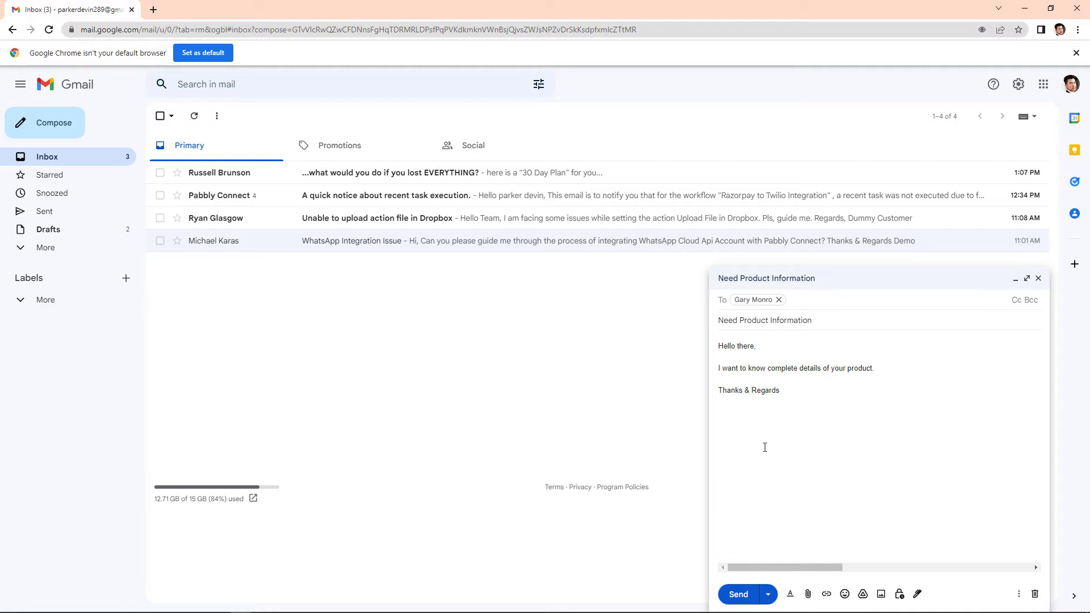
left_click(741, 595)
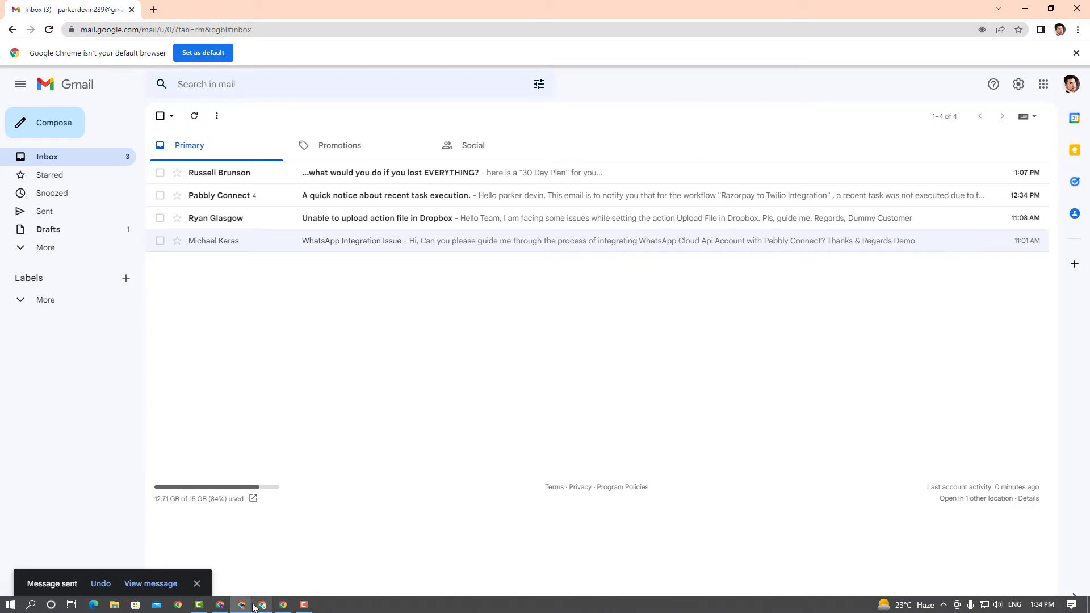
left_click(227, 606)
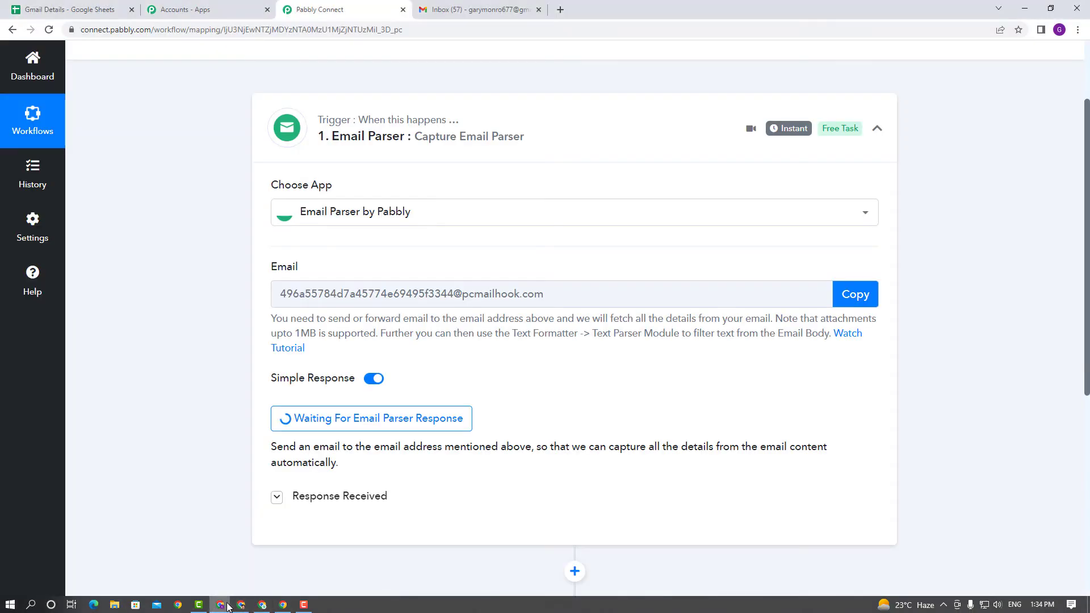
Refresh the receiving Gmail inbox, open the "Need Product Information" email and check its sender, recipient, date and subject details
left_click(499, 8)
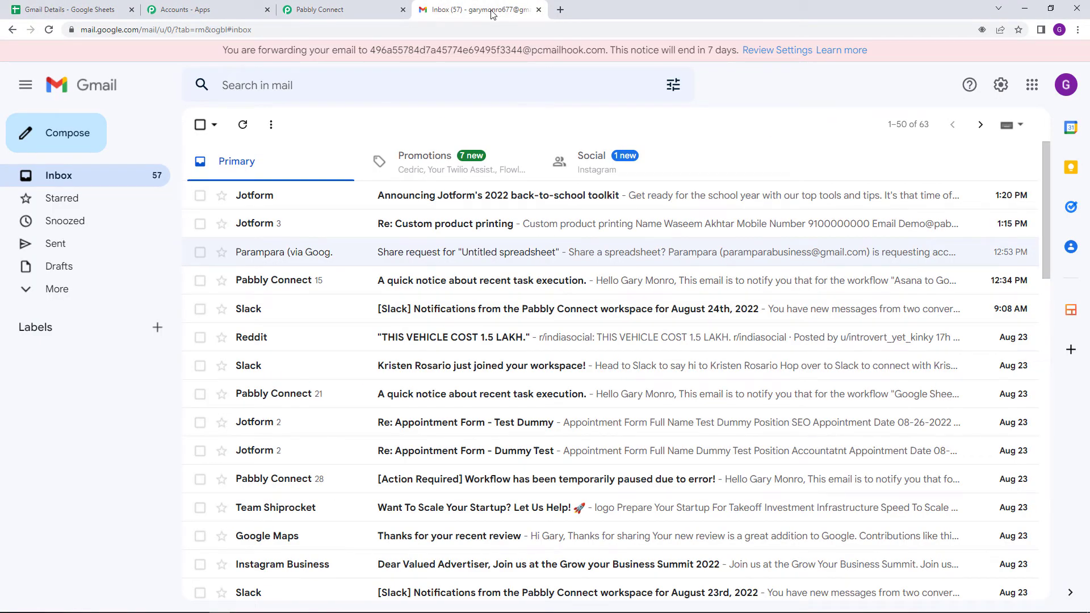
key("F5")
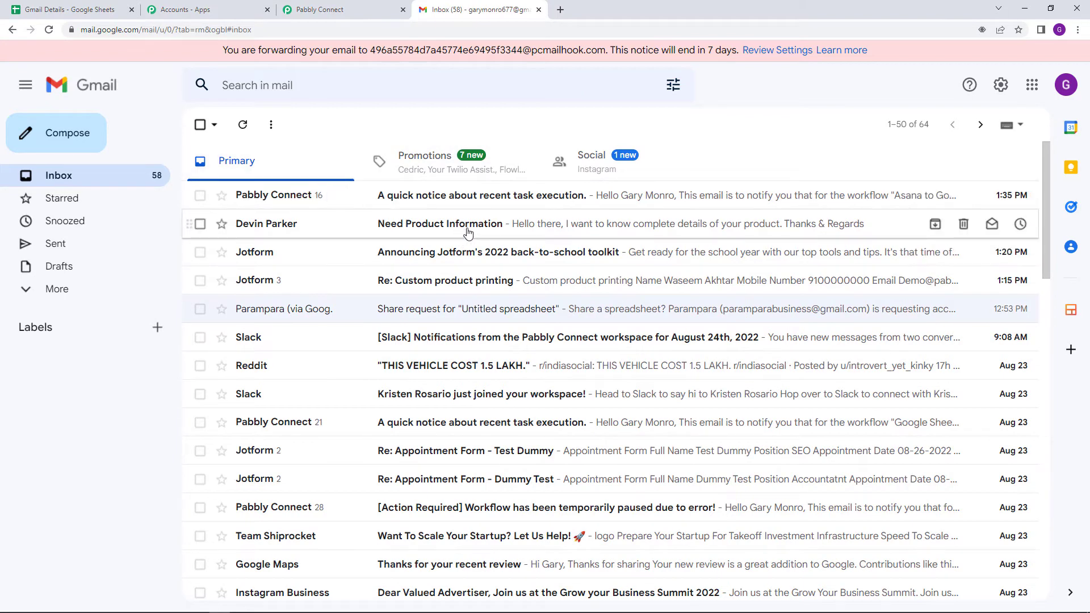
left_click(539, 236)
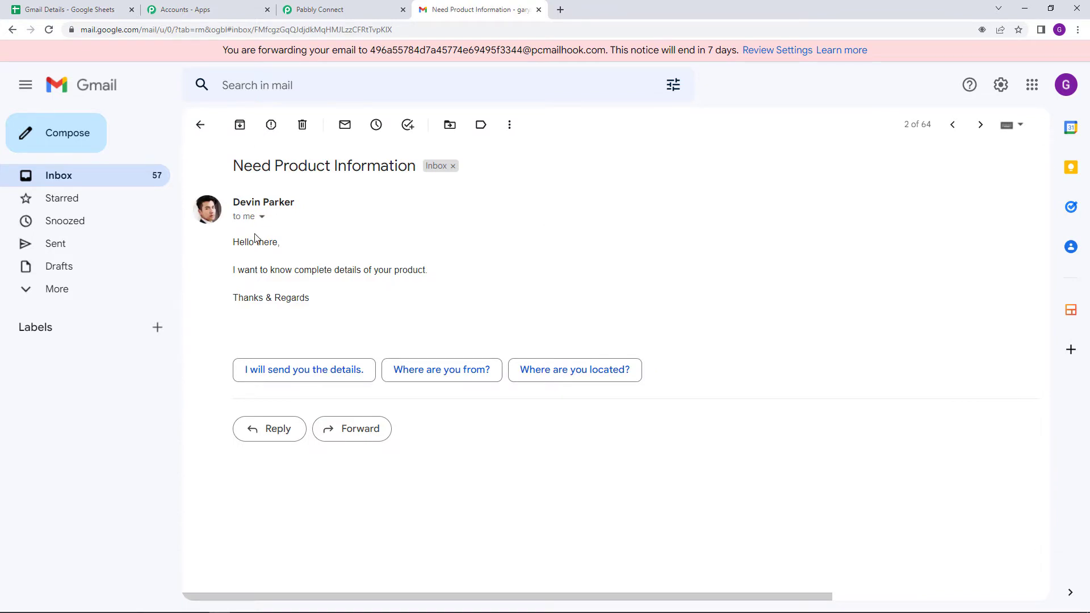
left_click(263, 217)
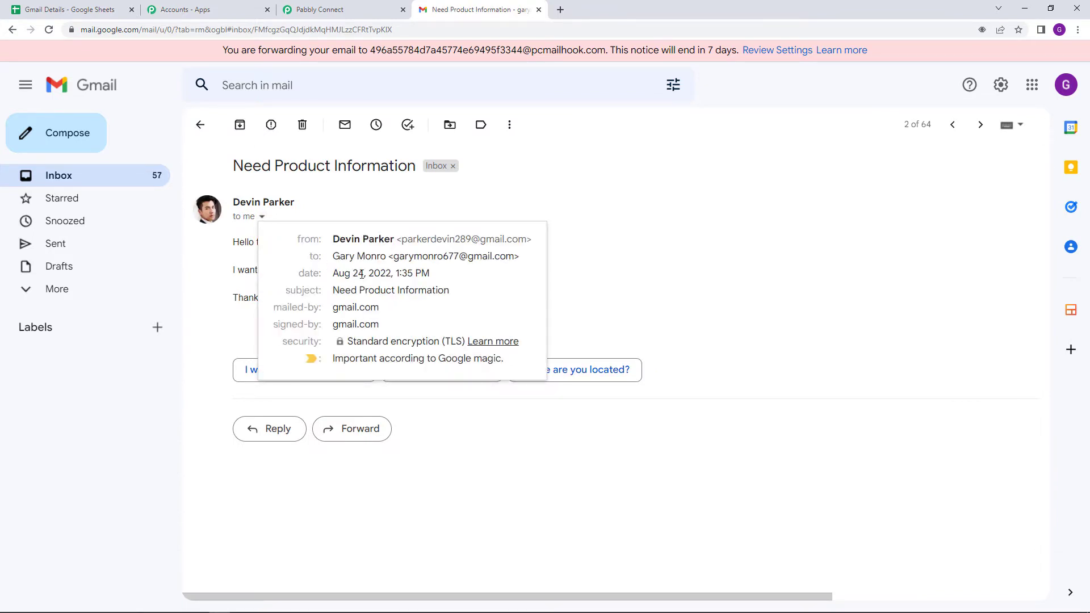
left_click(329, 187)
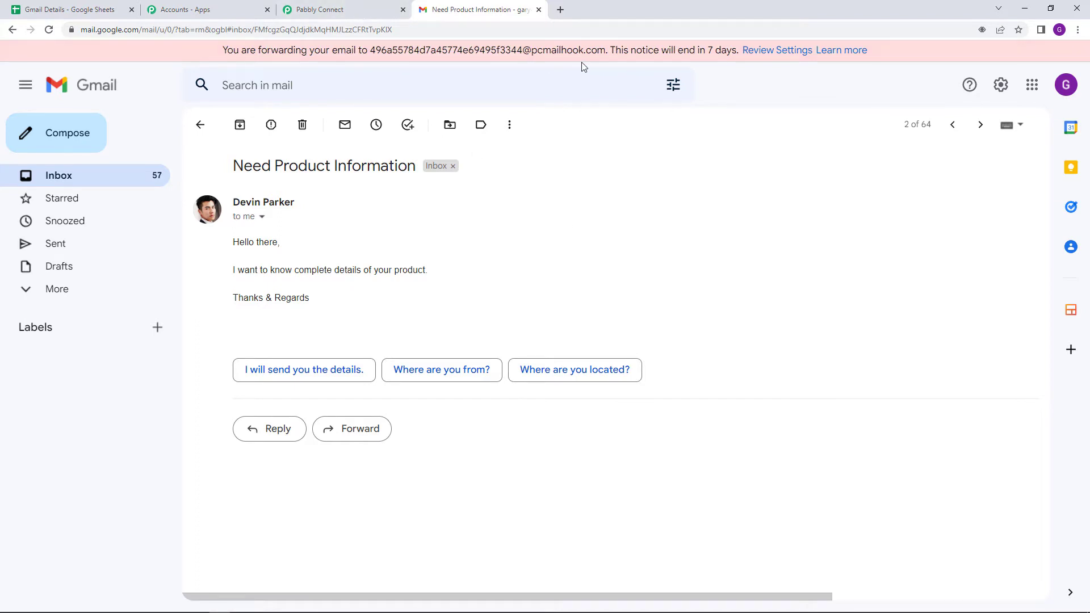
Return to Pabbly Connect and examine the captured response's sender, recipient, subject and header fields, enlarging the Body Text value to read it
left_click(341, 10)
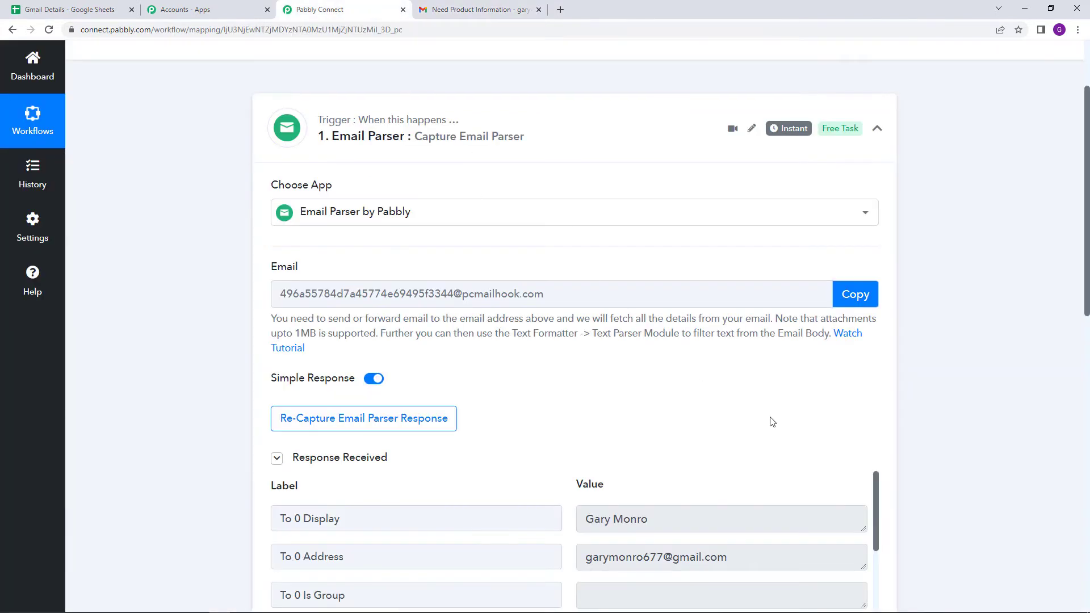
scroll(950, 362, "down", 7)
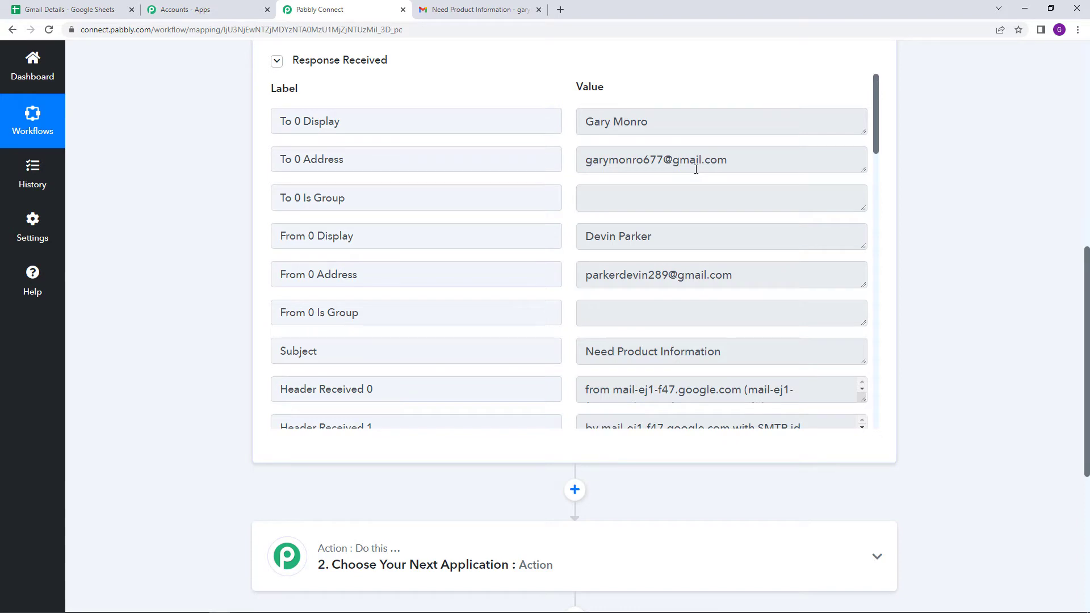
scroll(727, 199, "down", 1)
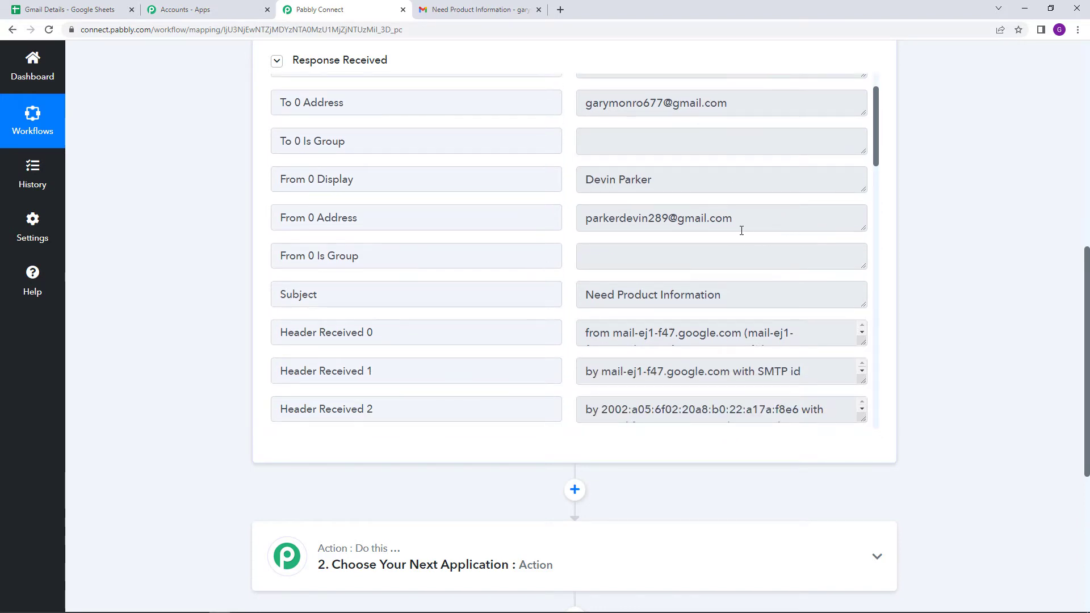
scroll(643, 190, "down", 2)
scroll(717, 206, "down", 3)
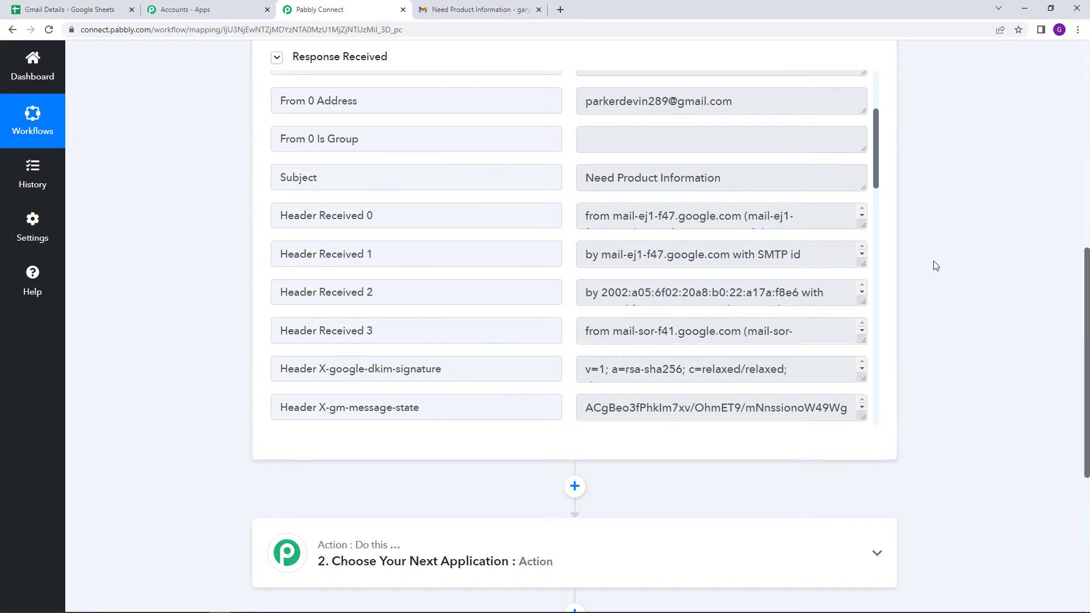
scroll(873, 181, "down", 4)
scroll(874, 180, "down", 9)
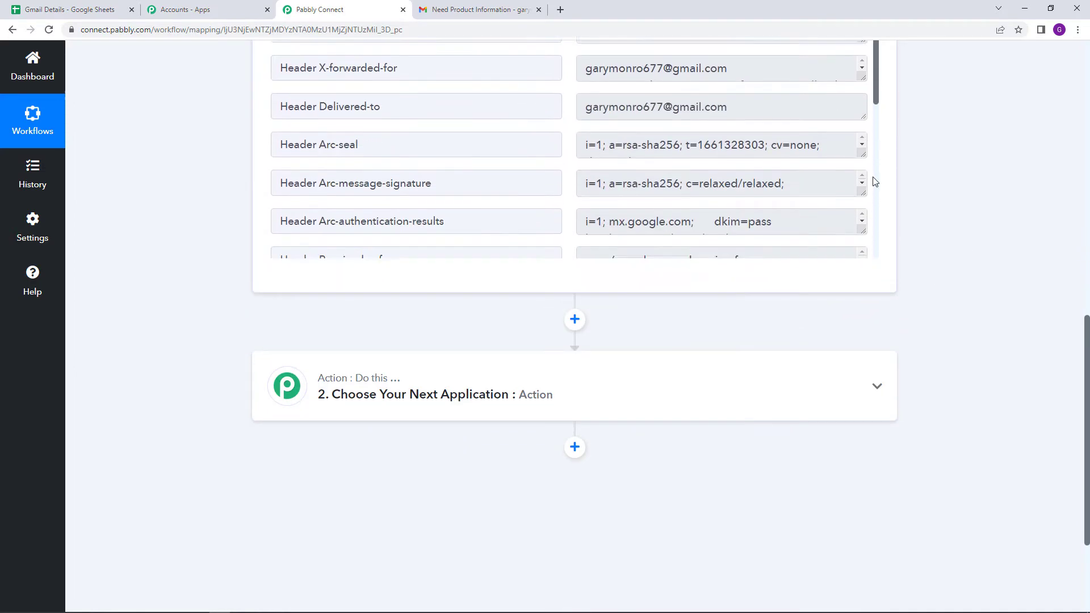
scroll(873, 181, "up", 1)
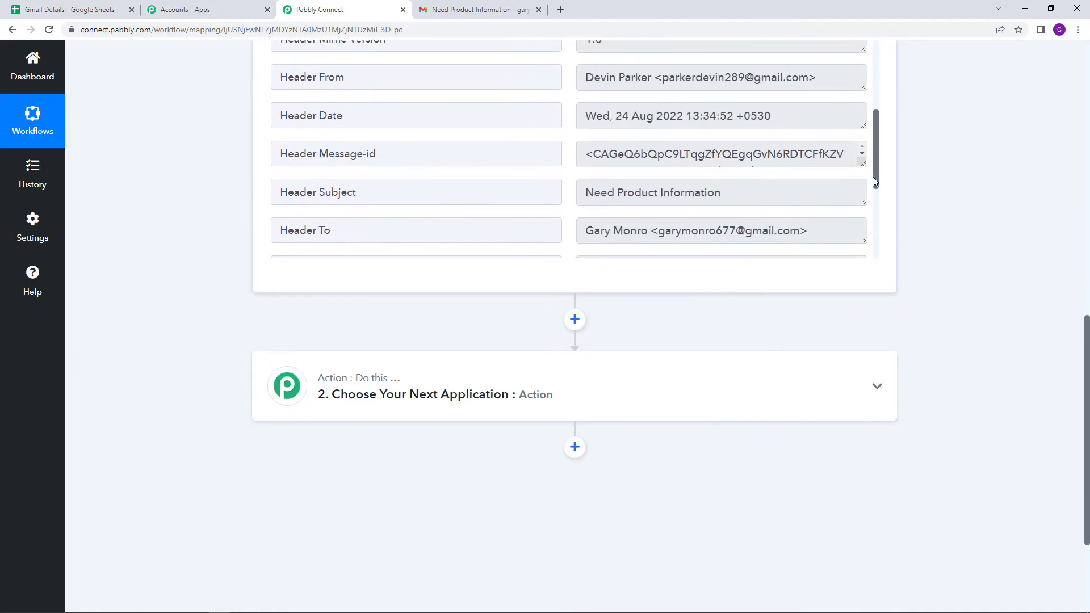
scroll(874, 180, "down", 5)
scroll(874, 177, "down", 1)
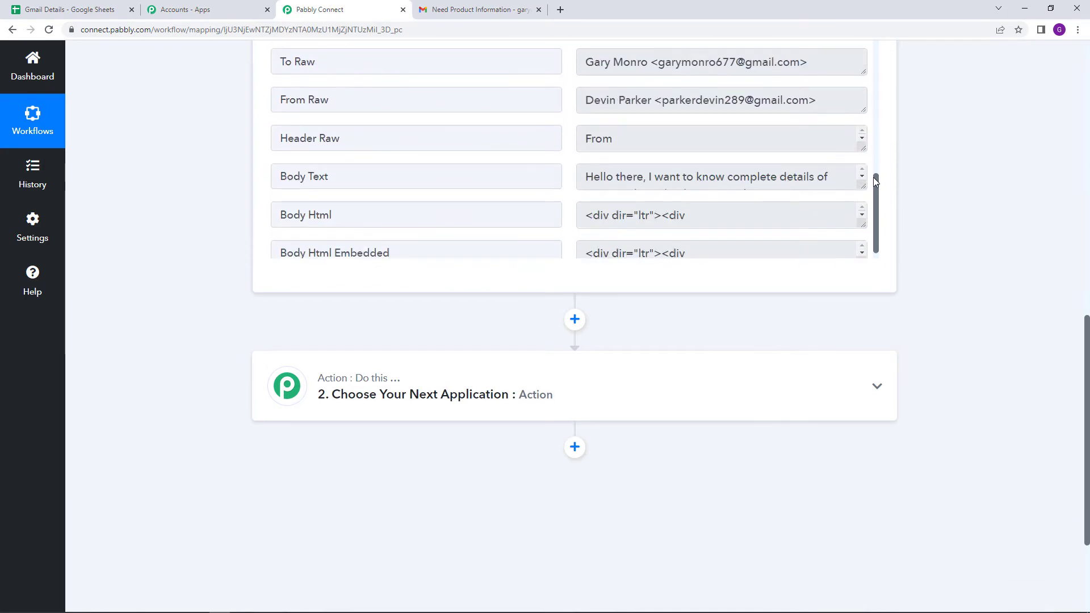
left_click_drag(864, 187, 864, 241)
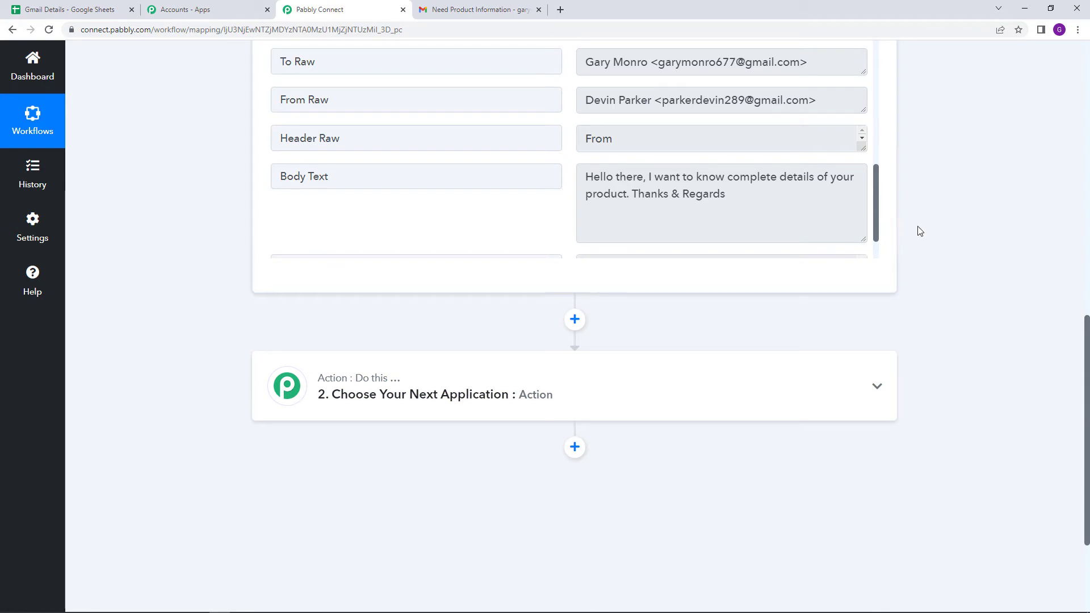
scroll(986, 265, "up", 5)
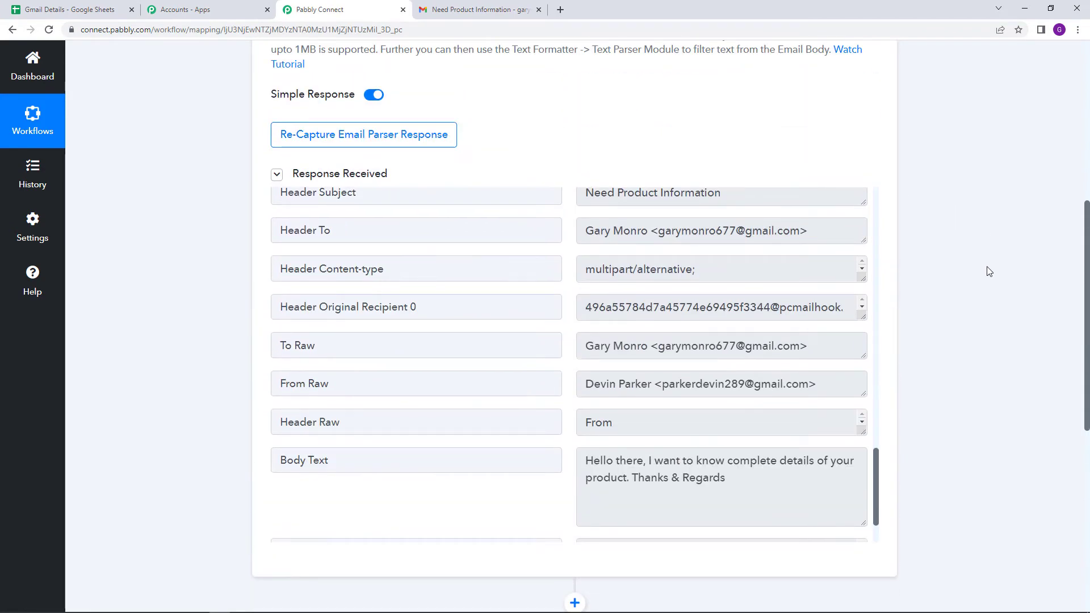
scroll(989, 271, "up", 4)
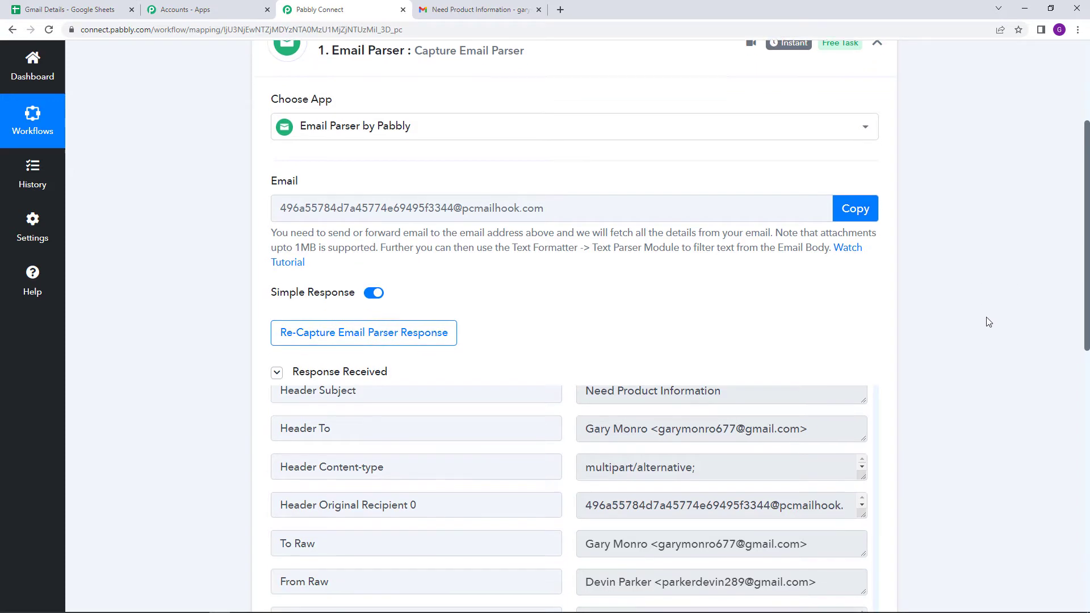
Set the workflow's second step to the Google Sheets app with the Add New Row action event
scroll(988, 322, "down", 5)
scroll(985, 320, "down", 2)
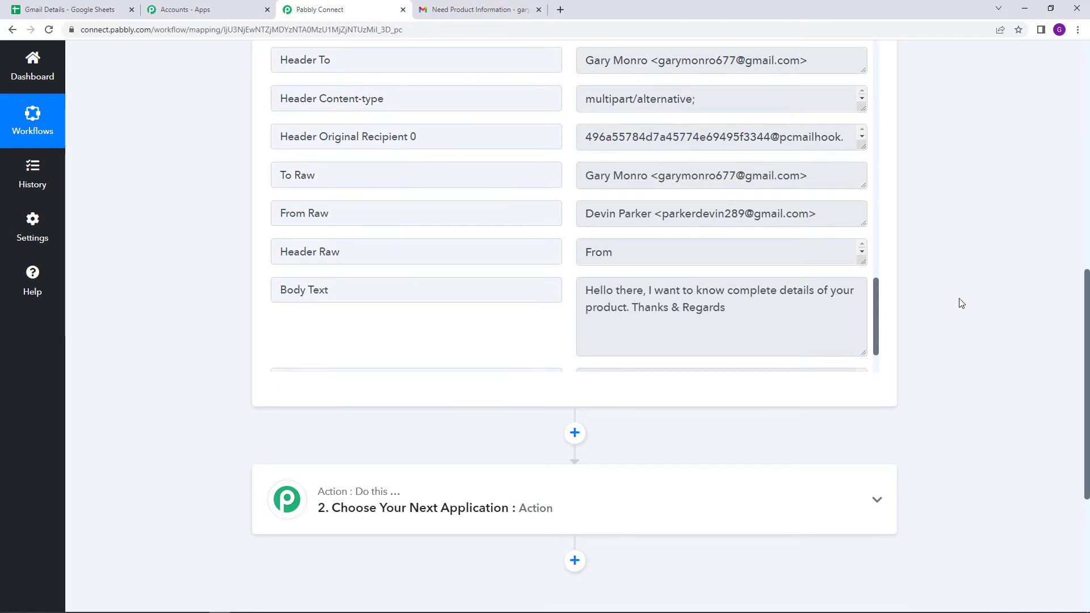
scroll(965, 301, "down", 3)
scroll(972, 292, "down", 2)
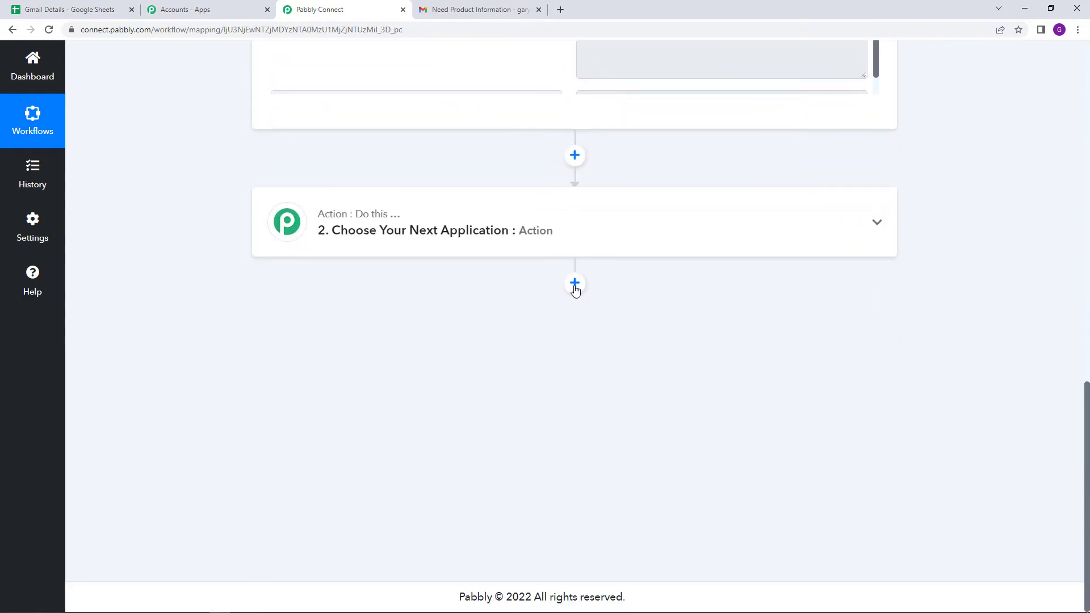
left_click(436, 243)
left_click(437, 309)
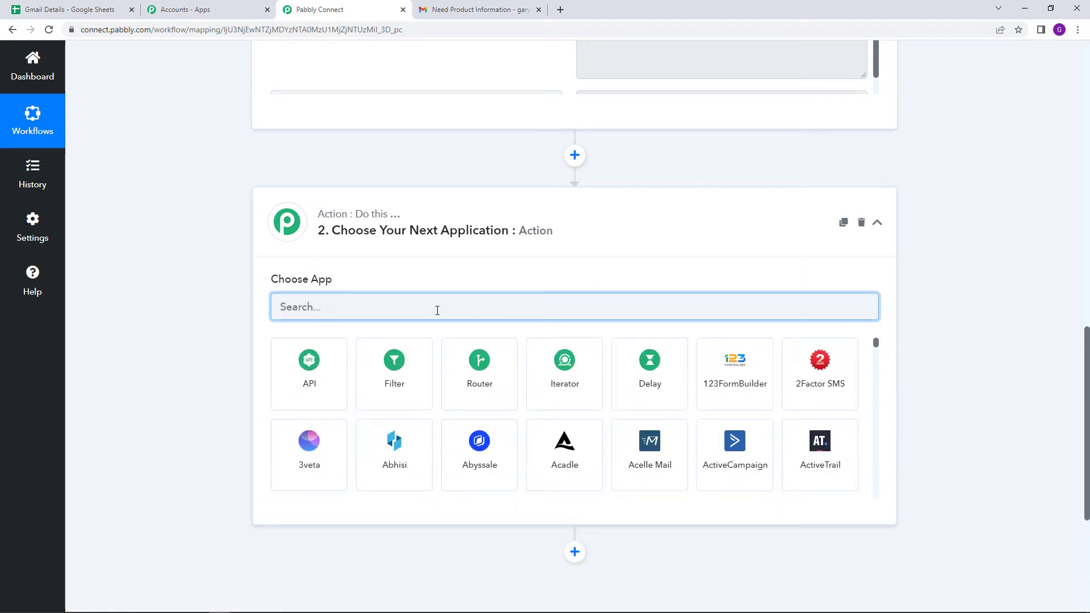
type("google")
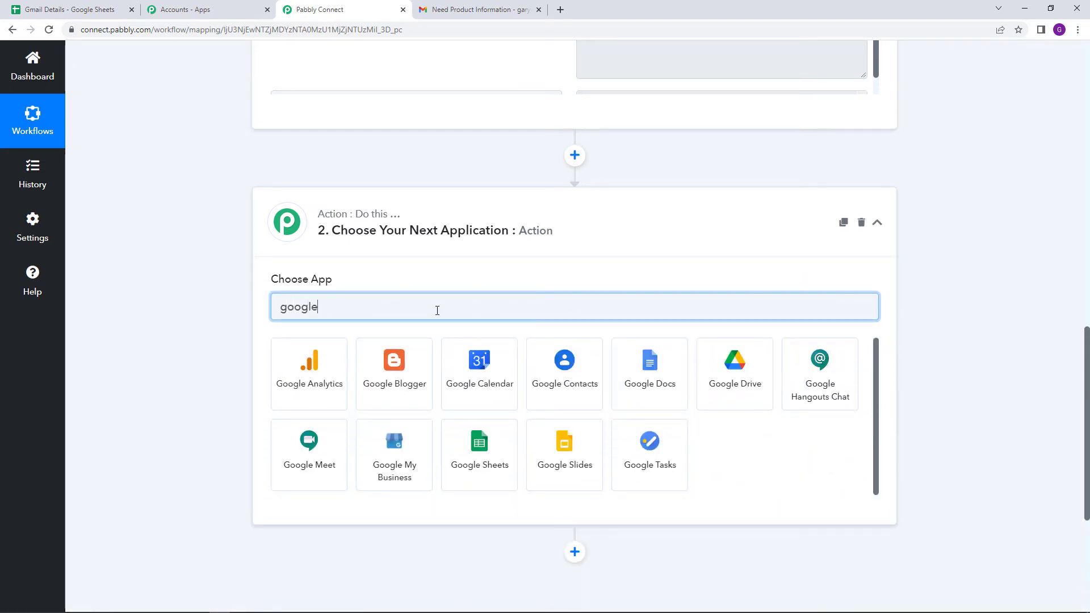
left_click(506, 481)
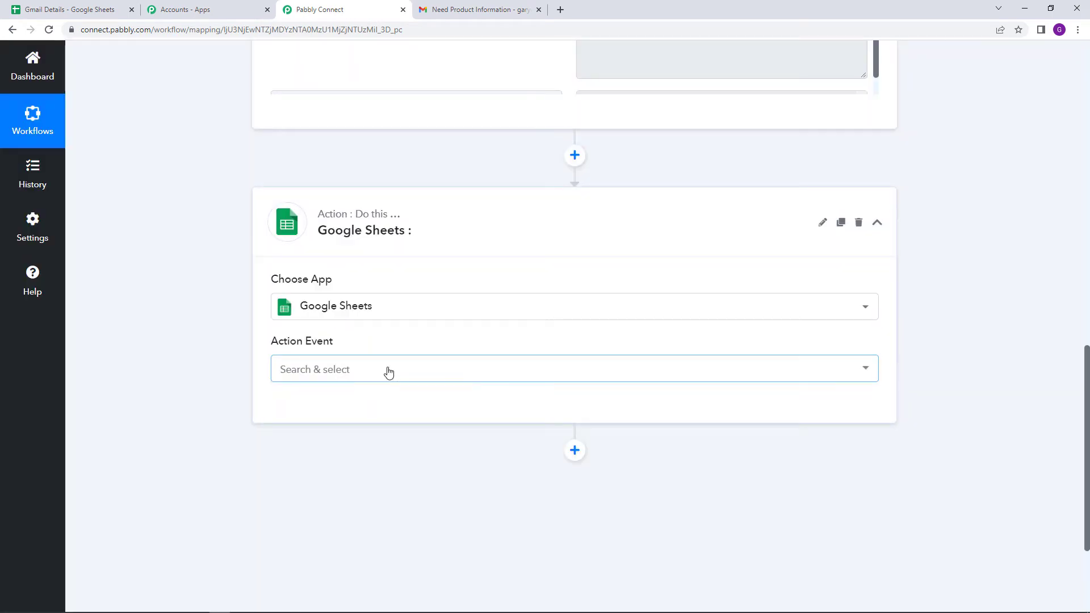
left_click(389, 370)
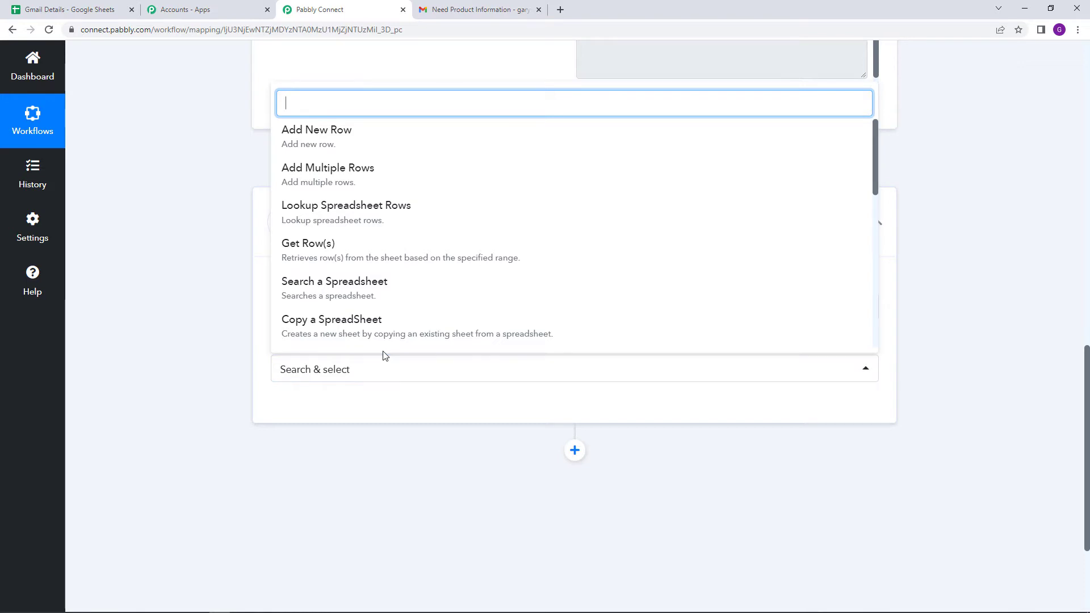
left_click(429, 141)
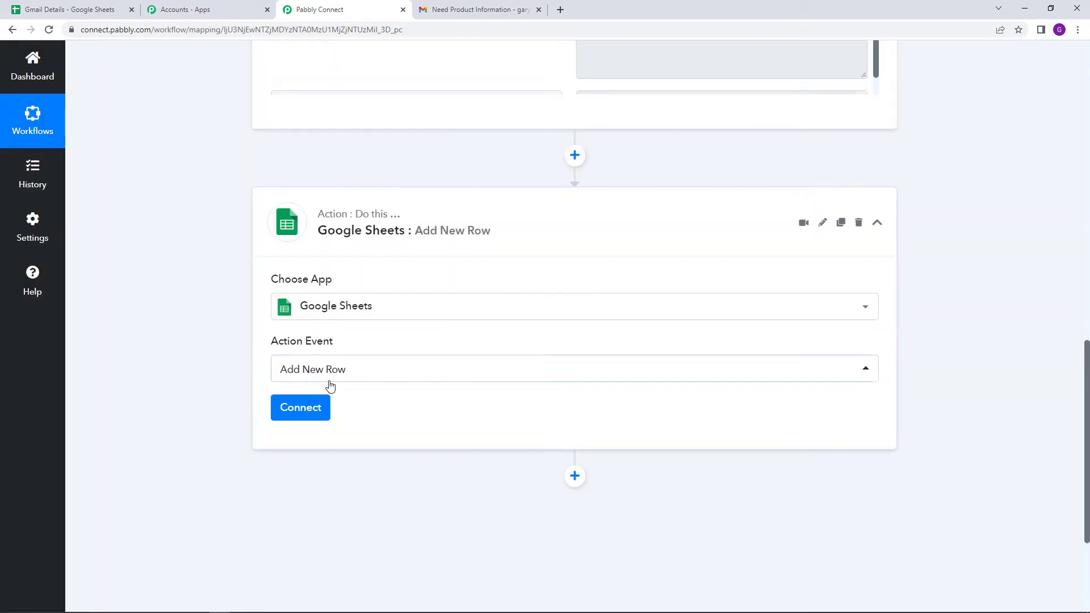
Connect the Add New Row action through a new Google Sheets connection, authorizing Pabbly Connect Sheets with the email-receiving Google account
left_click(316, 404)
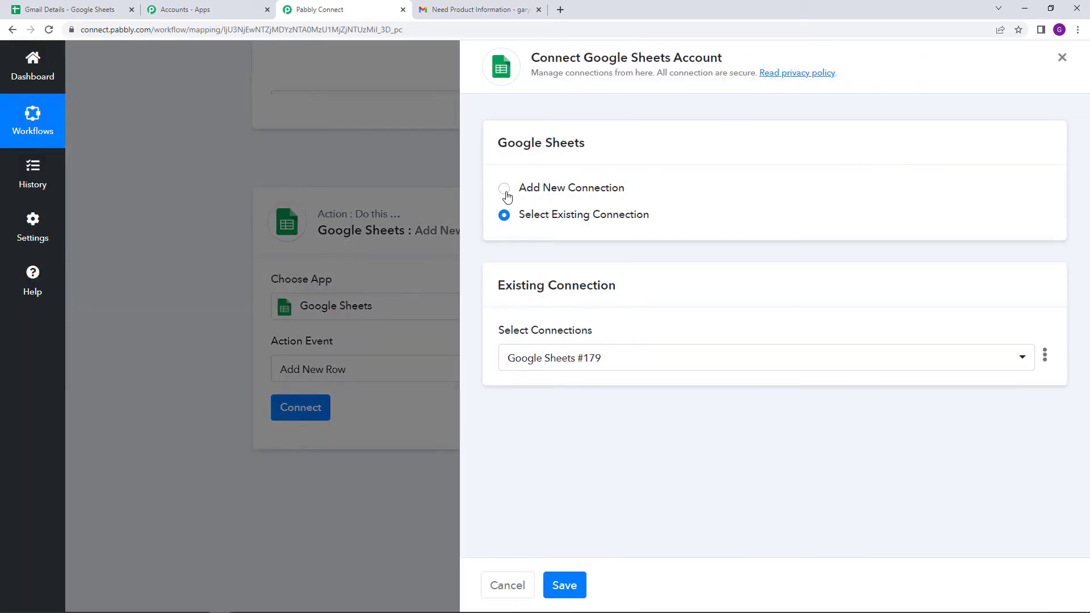
left_click(505, 191)
left_click(592, 343)
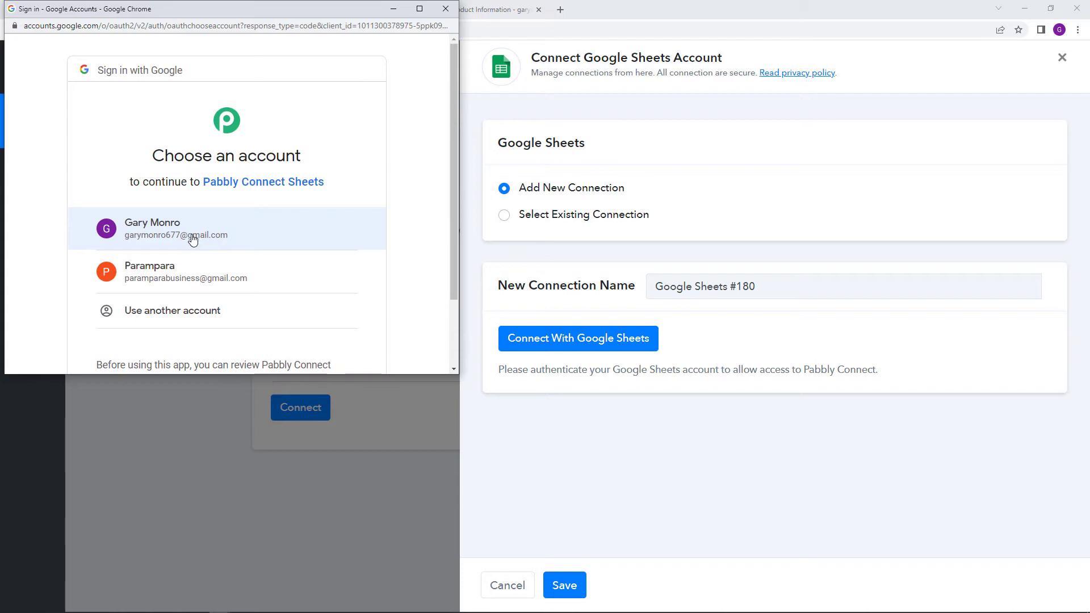
left_click(193, 239)
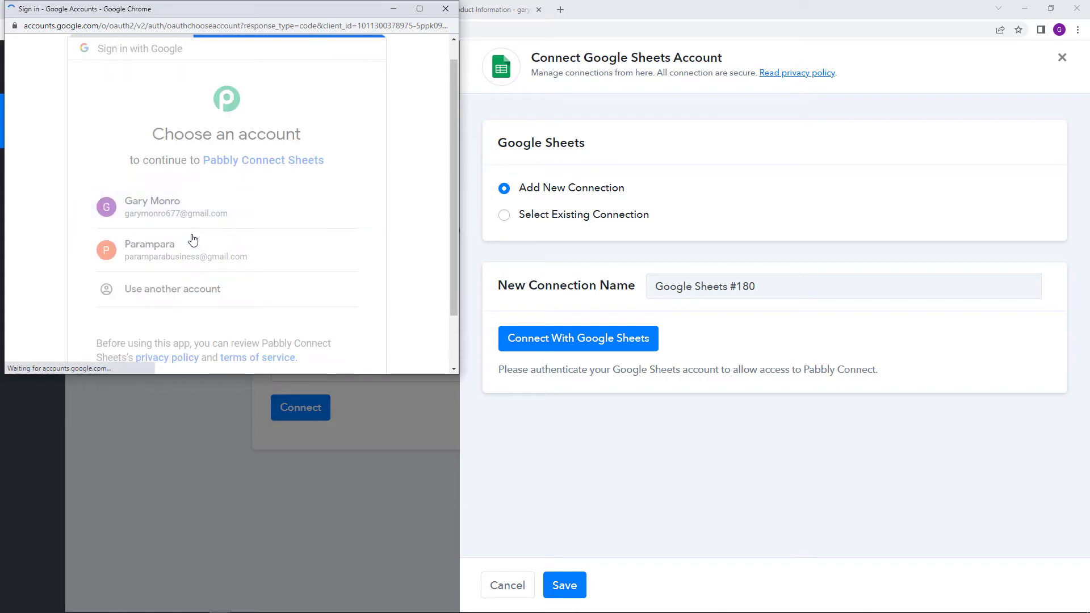
scroll(193, 236, "down", 4)
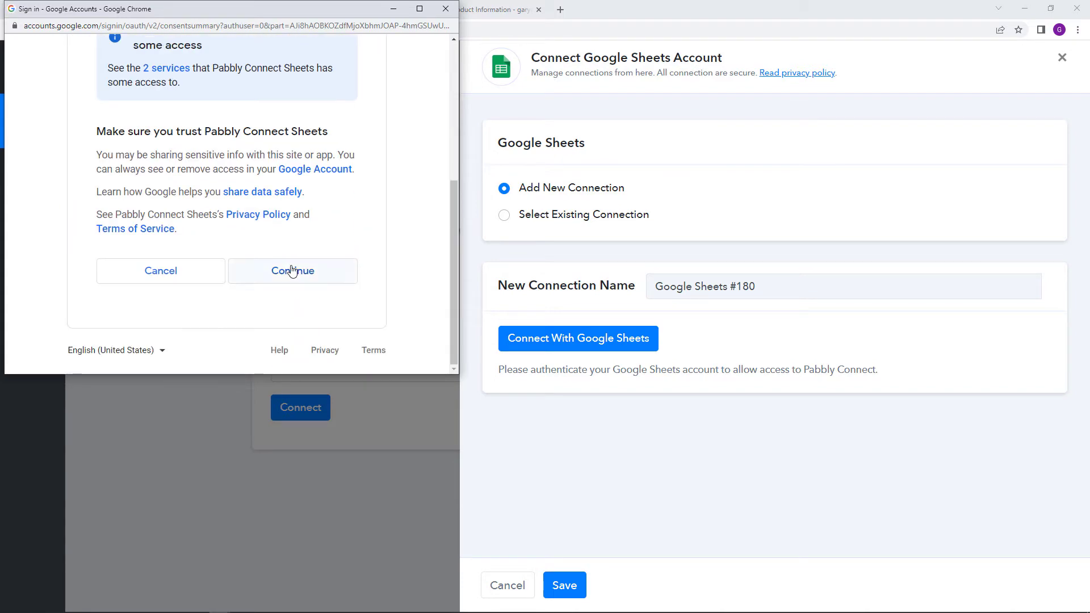
scroll(293, 271, "up", 1)
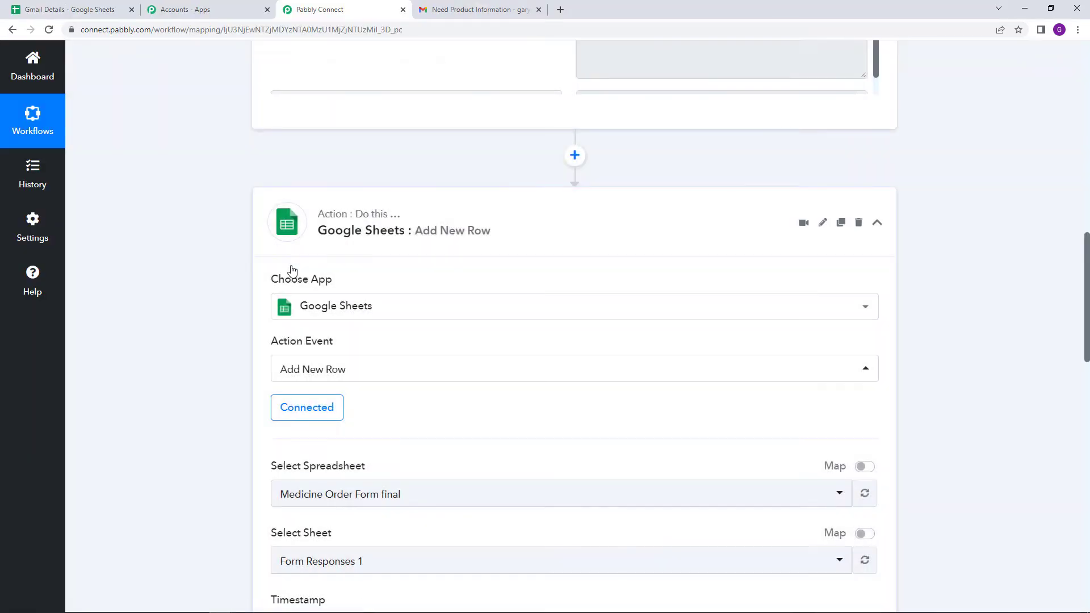
Check the prepared spreadsheet's title and column headings, and choose Gmail Details as the action's target spreadsheet
scroll(557, 304, "down", 6)
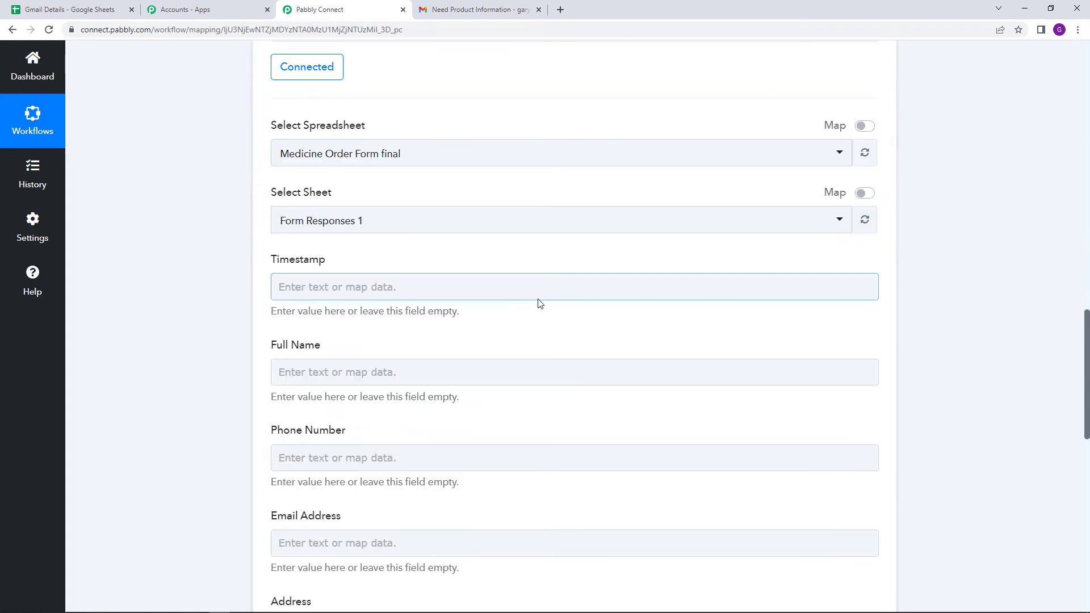
scroll(449, 246, "up", 1)
left_click(440, 215)
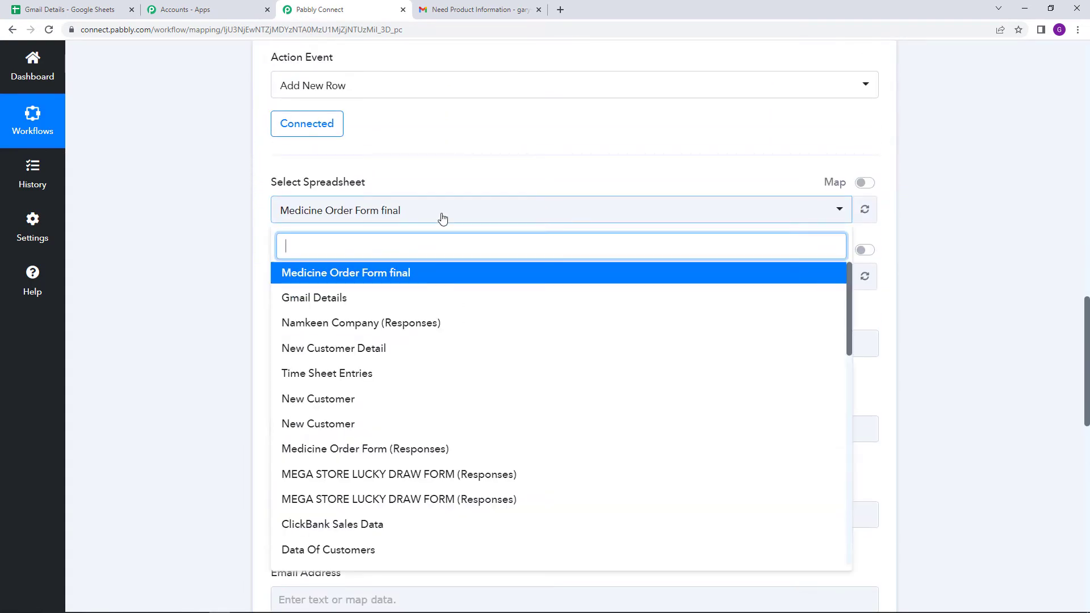
left_click(442, 218)
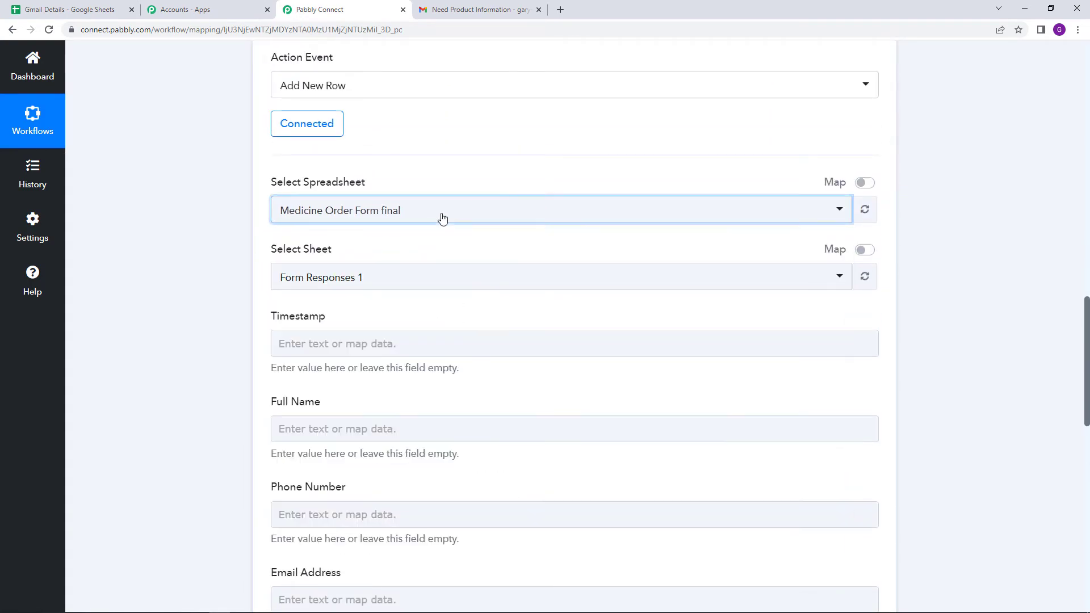
left_click(79, 7)
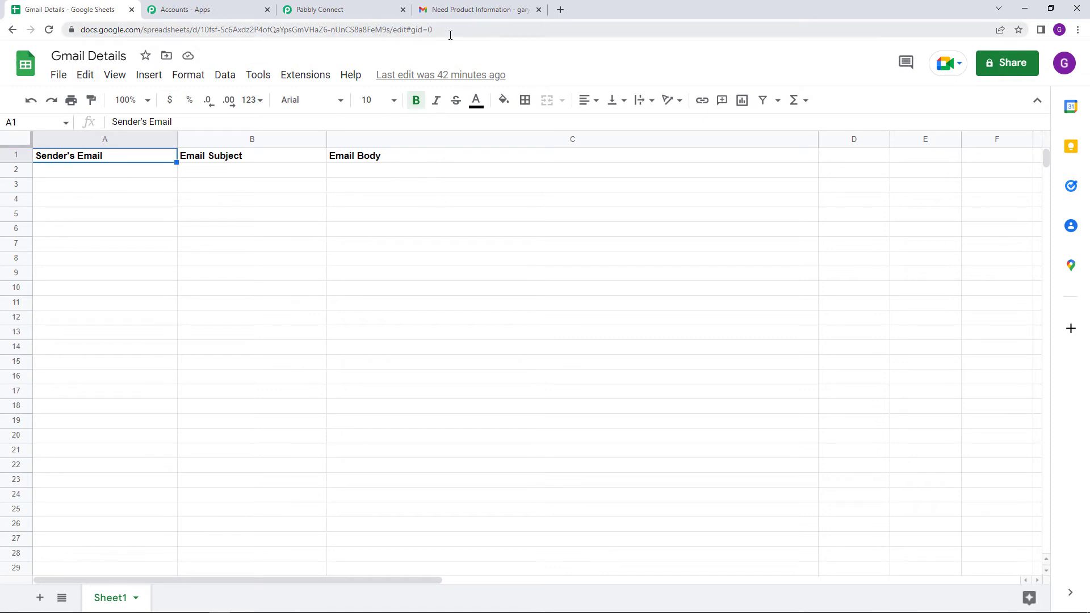
left_click(356, 4)
left_click(414, 211)
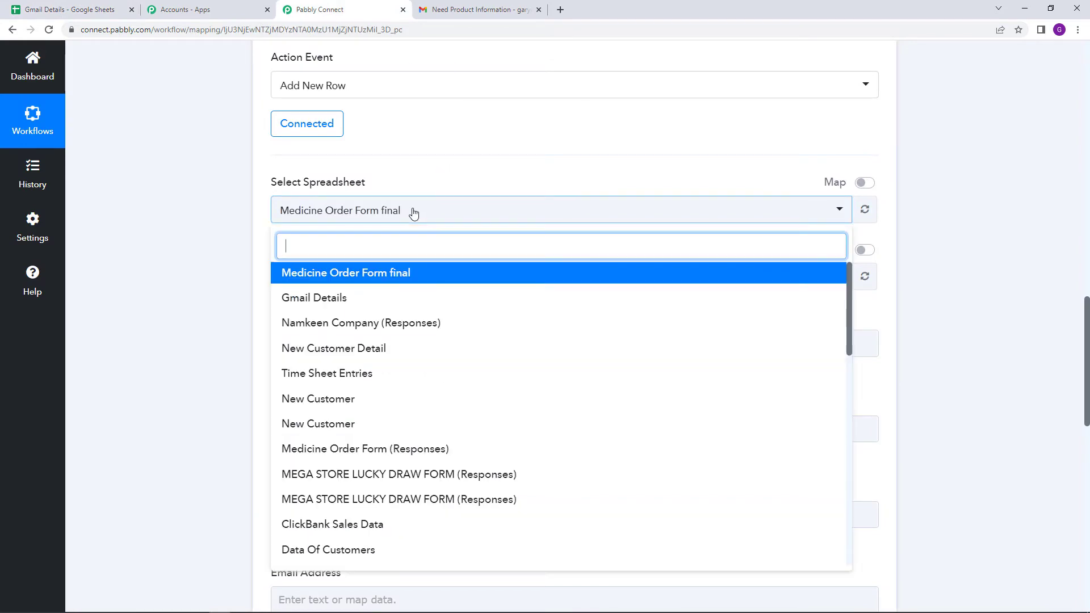
left_click(374, 307)
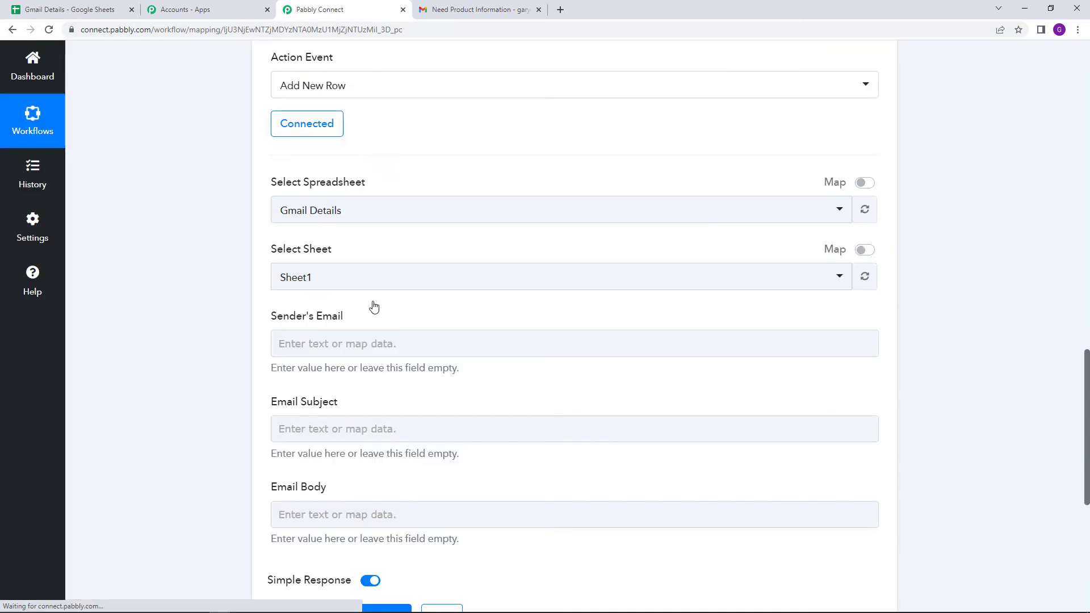
Check which sheets the Gmail Details spreadsheet contains and compare them with the action's sheet choices
left_click(85, 9)
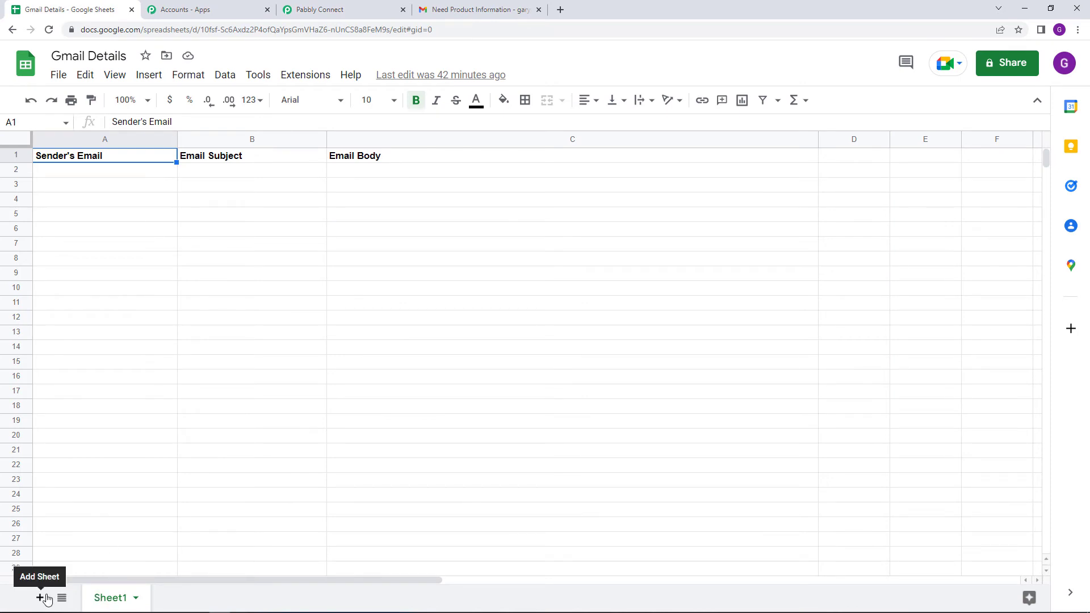
left_click(382, 7)
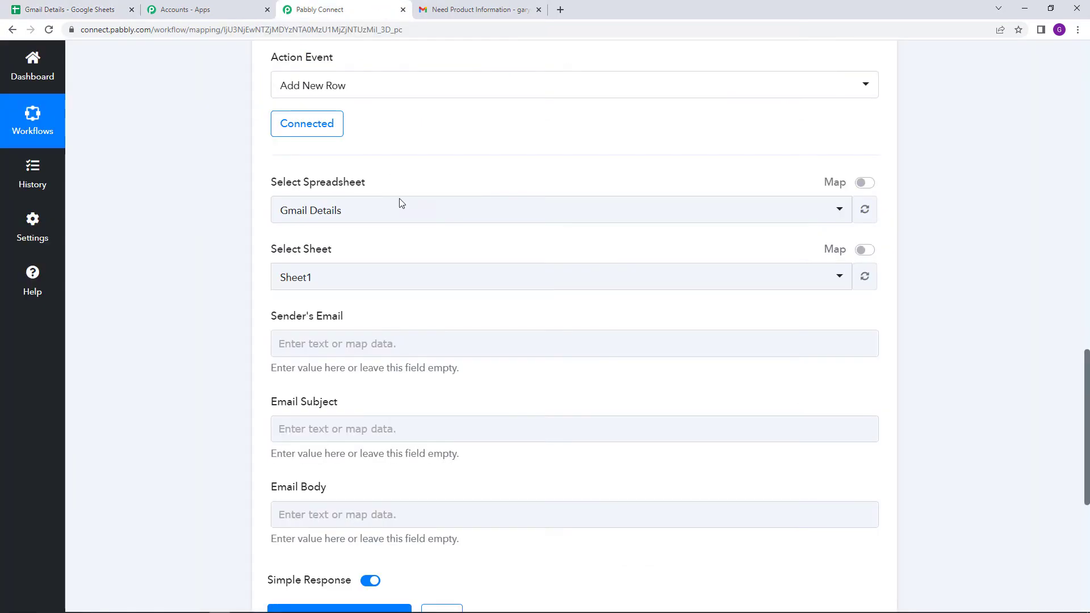
left_click(390, 290)
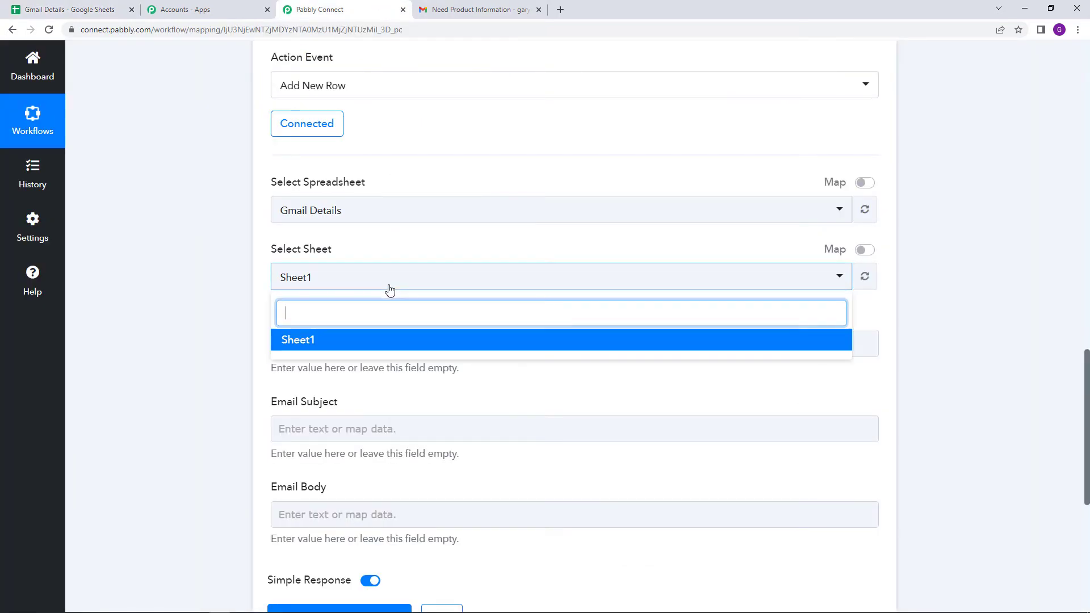
left_click(390, 290)
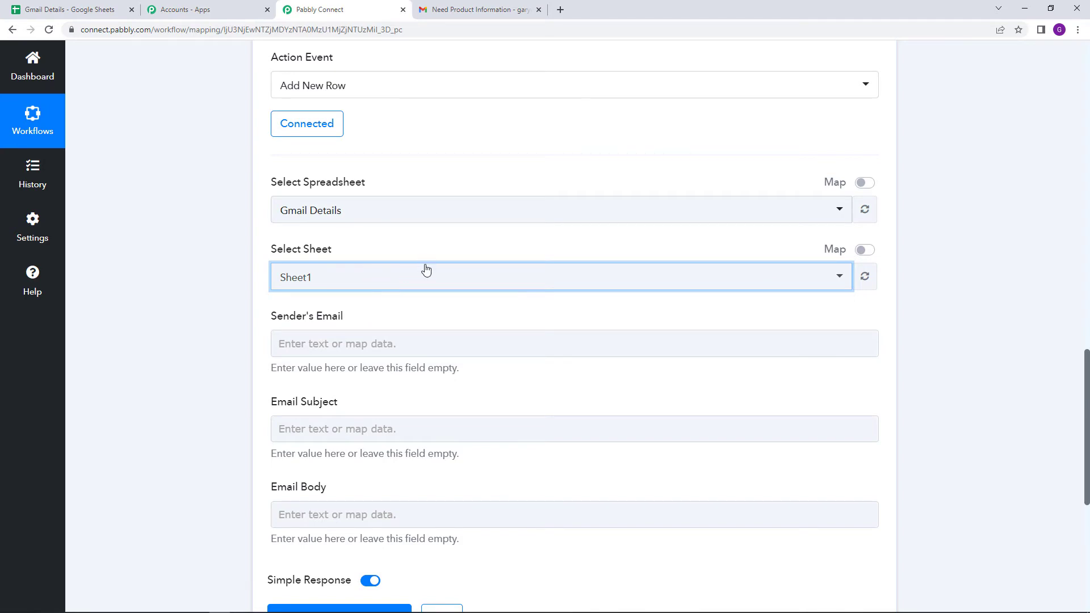
Review the captured email response and map the Sender's Email field to the Email Parser's From 0 Address value
scroll(490, 298, "down", 2)
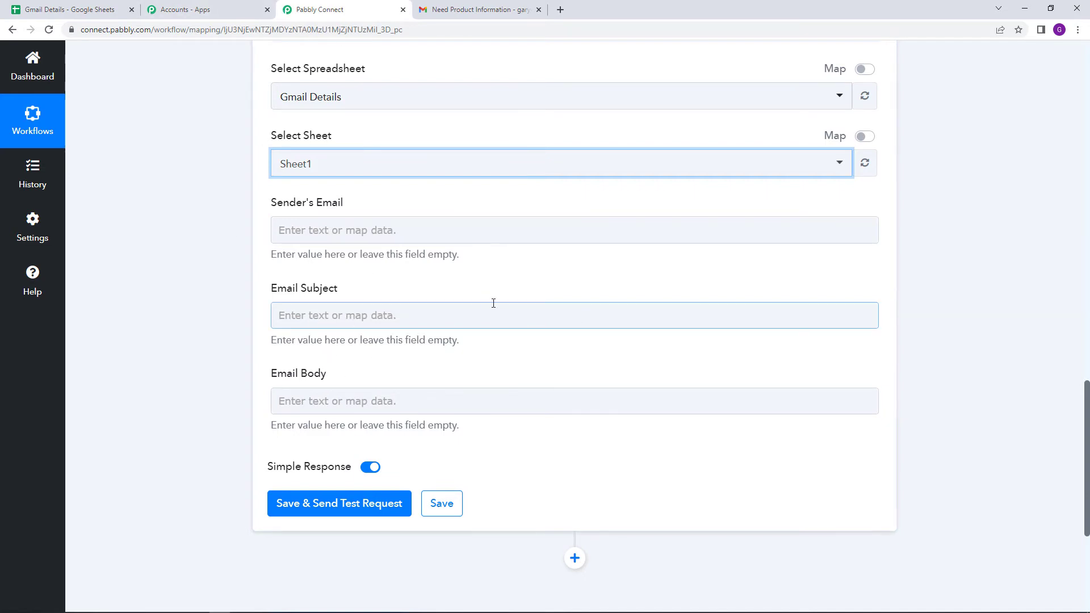
scroll(477, 359, "up", 3)
scroll(477, 358, "up", 7)
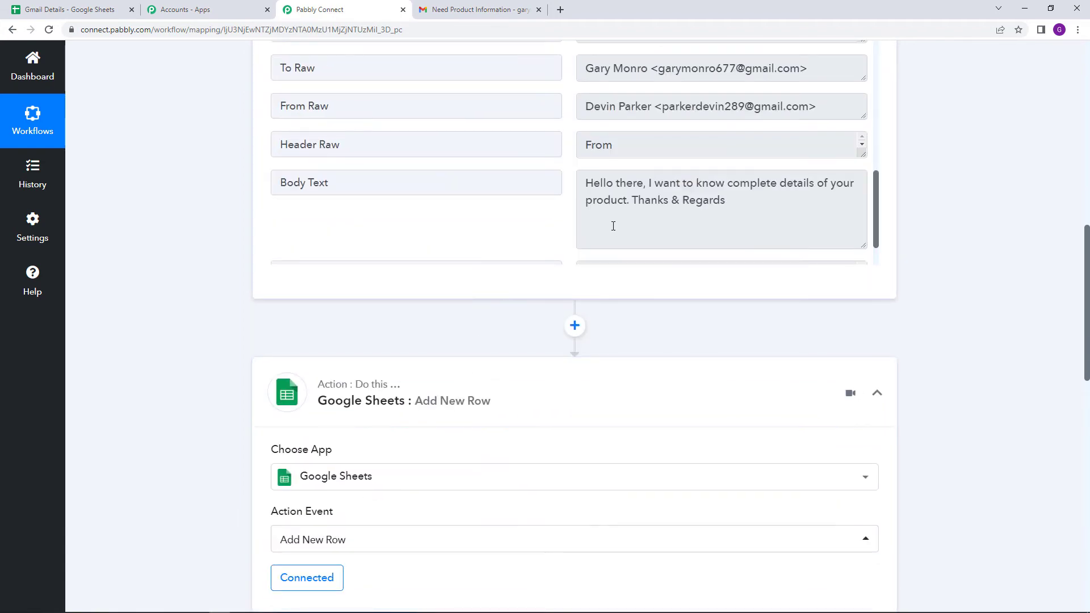
scroll(548, 230, "up", 3)
scroll(548, 230, "up", 1)
scroll(670, 264, "down", 1)
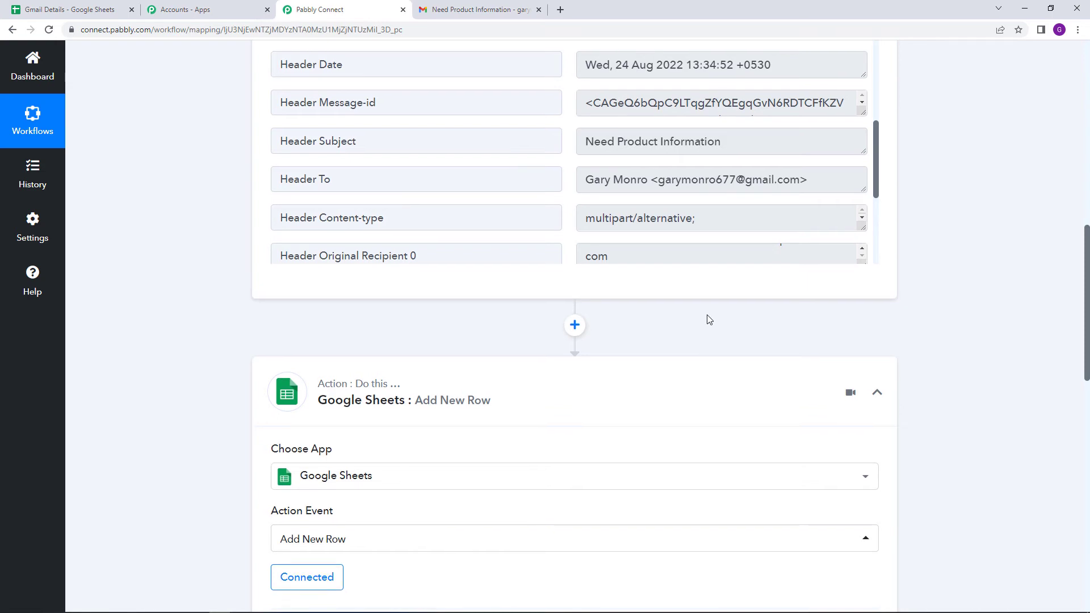
scroll(699, 321, "down", 9)
left_click(419, 292)
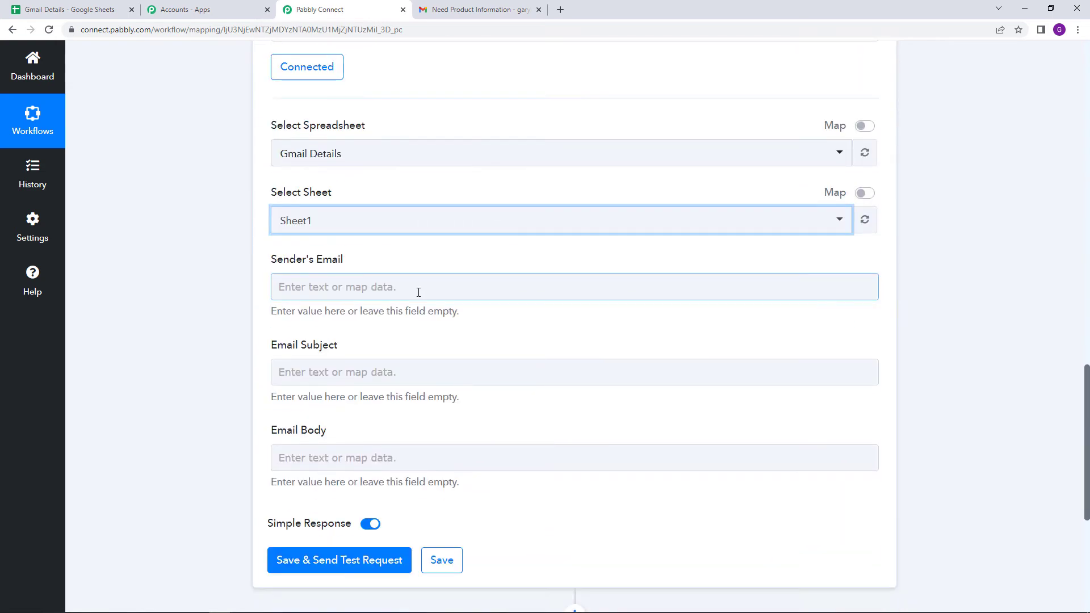
left_click(418, 290)
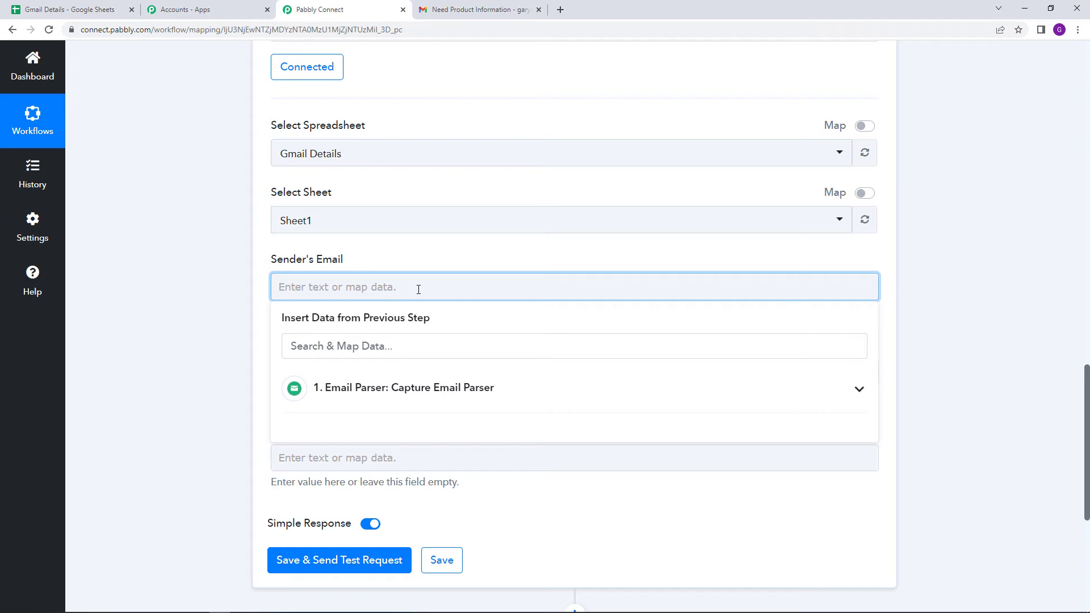
left_click(418, 402)
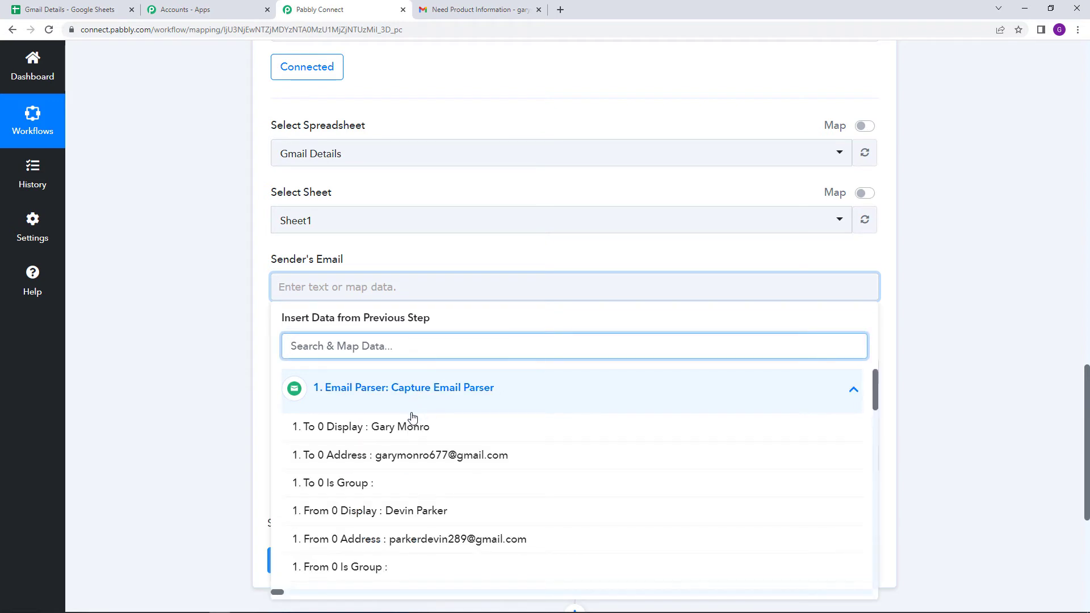
left_click(458, 547)
left_click(491, 267)
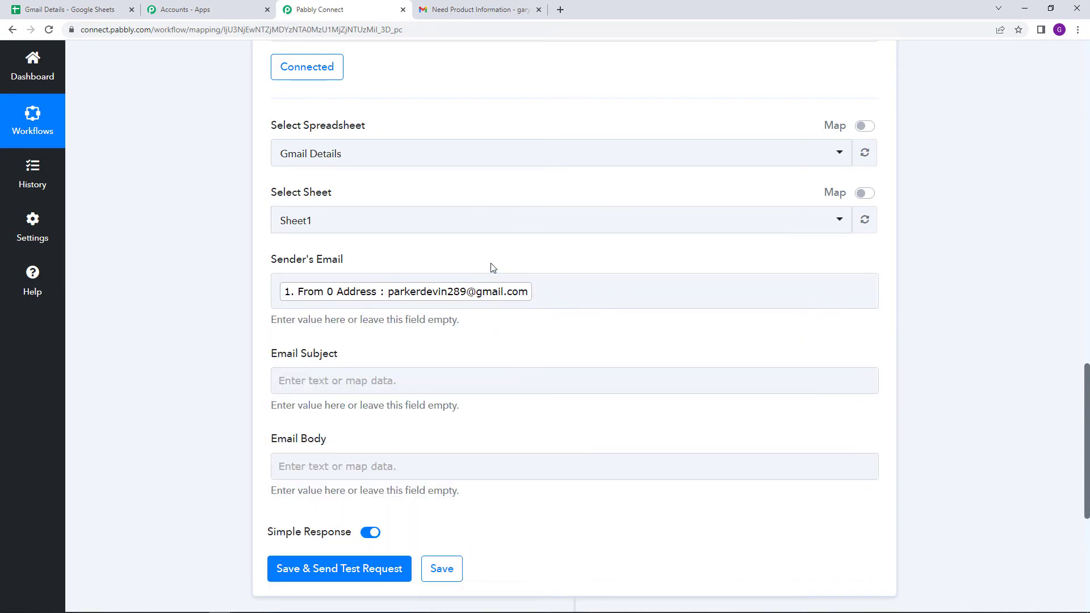
Map the Email Subject field to the Subject value from the Email Parser step
scroll(492, 268, "down", 1)
left_click(392, 321)
left_click(510, 447)
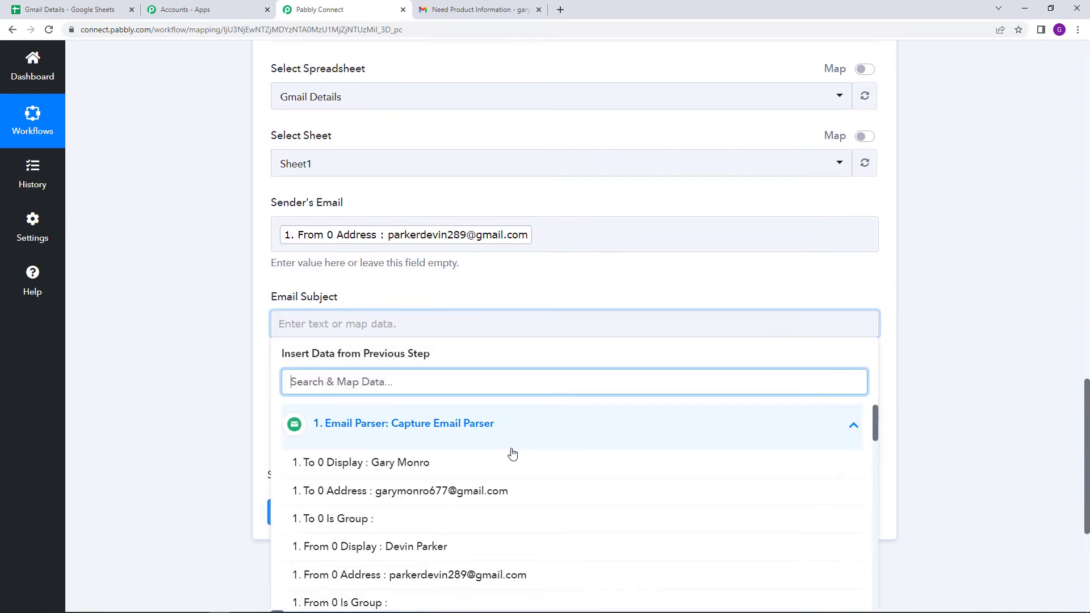
scroll(512, 453, "down", 1)
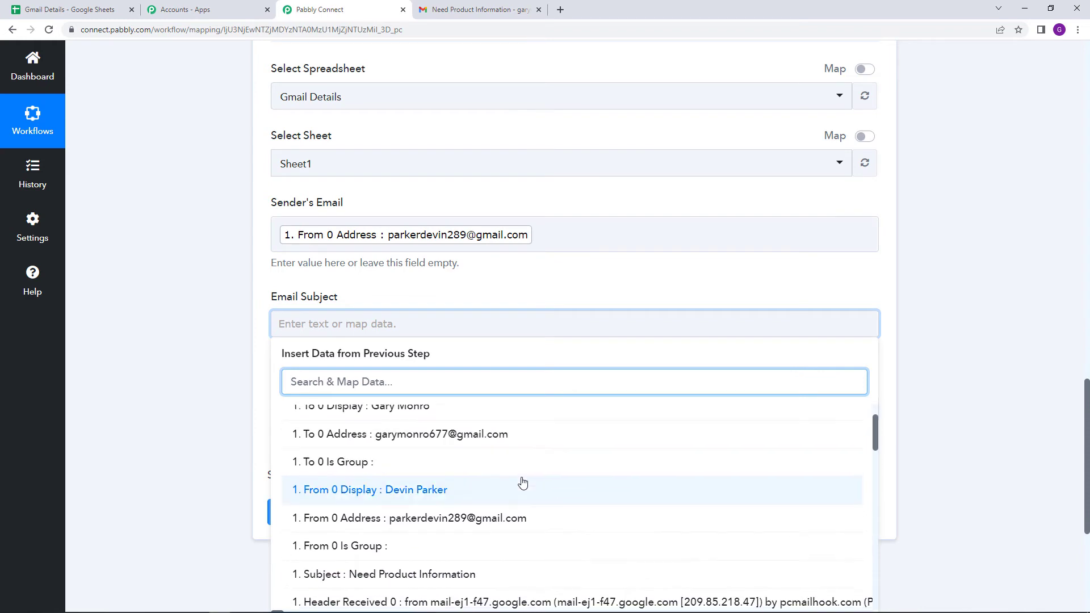
left_click(442, 576)
left_click(513, 297)
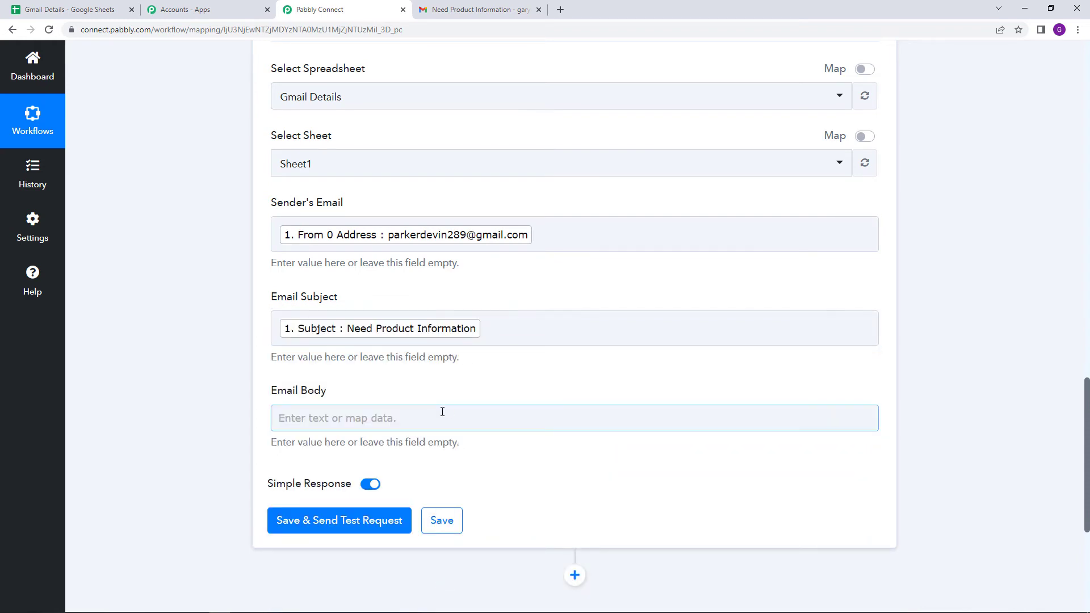
Search the previous step's data for "body" and map the Email Body field to the Body Text value
left_click(442, 412)
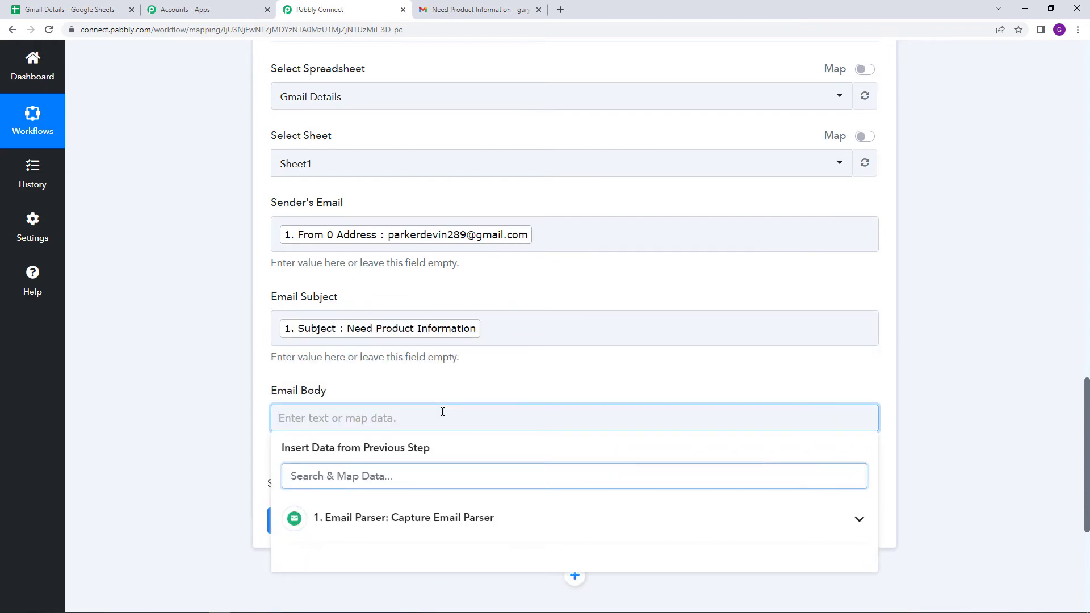
left_click(410, 481)
type("body")
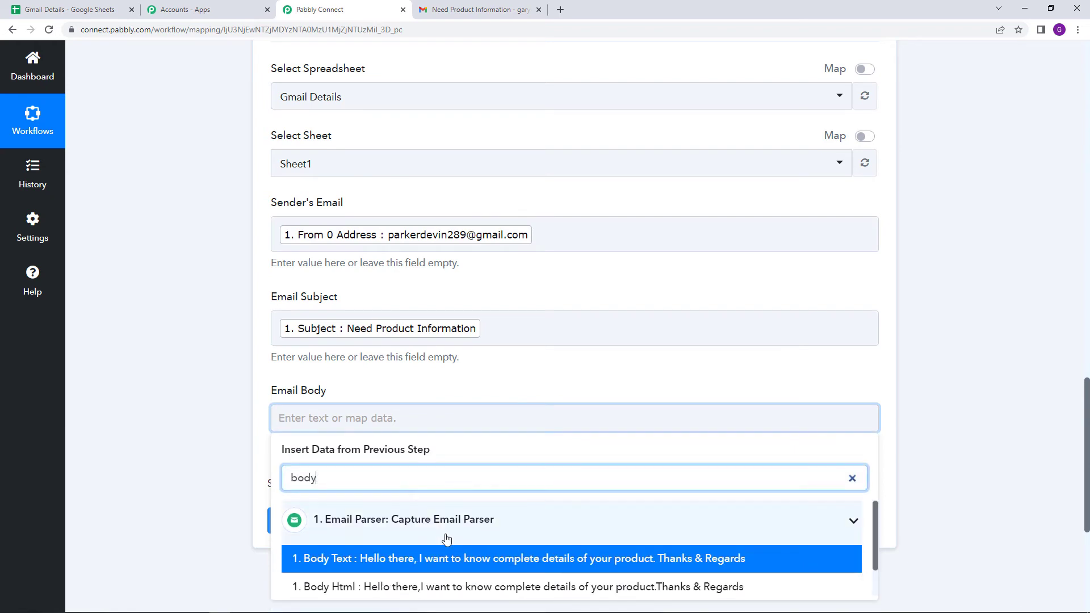
left_click(455, 558)
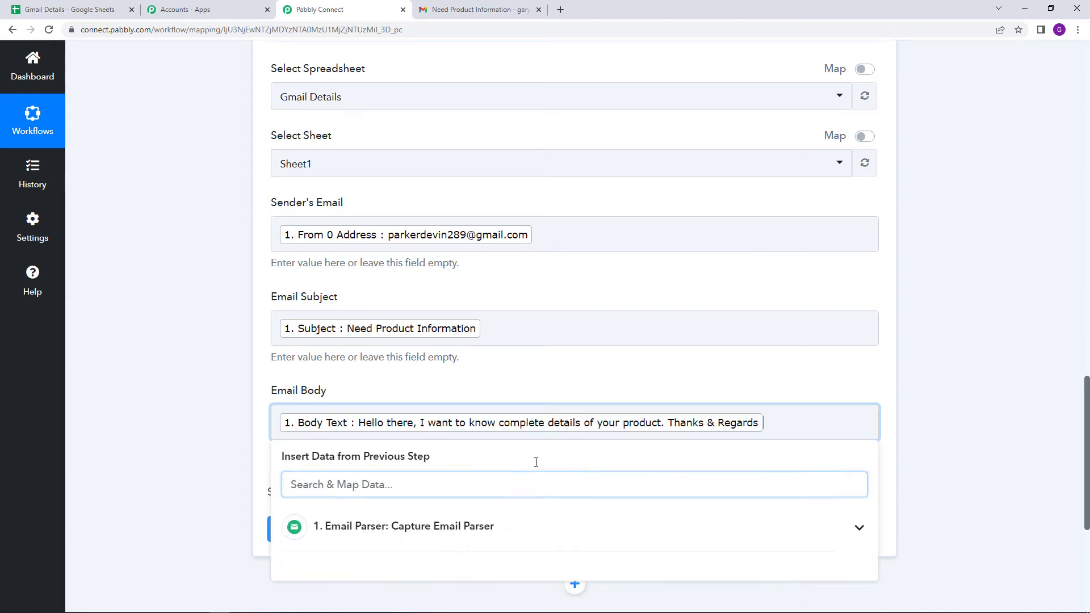
left_click(590, 355)
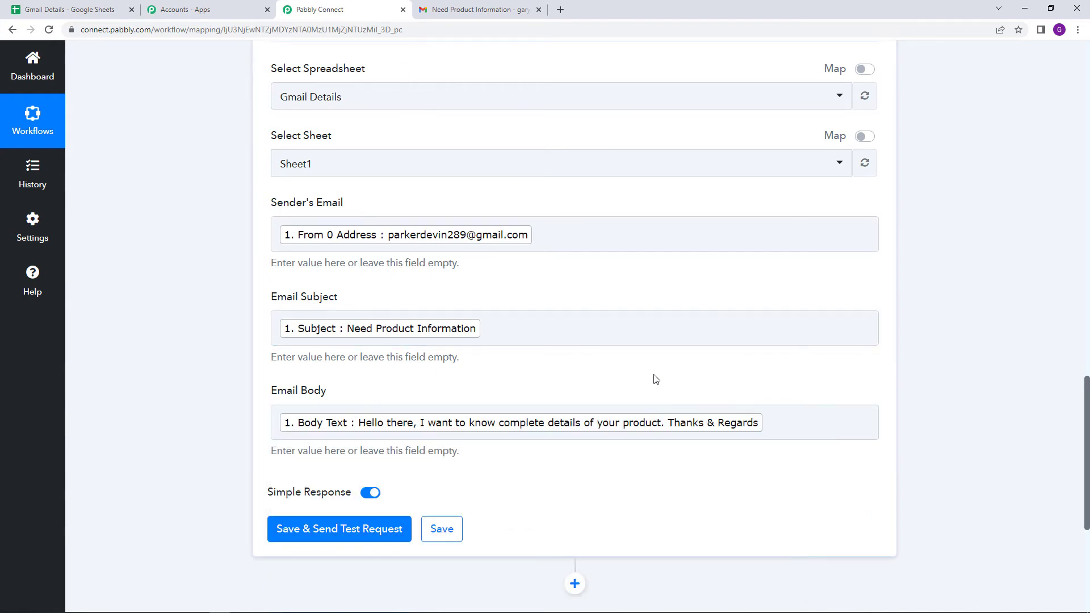
Save the Google Sheets step, send a test request and check the row added to the Gmail Details spreadsheet
scroll(655, 376, "up", 3)
scroll(656, 374, "down", 3)
left_click(105, 6)
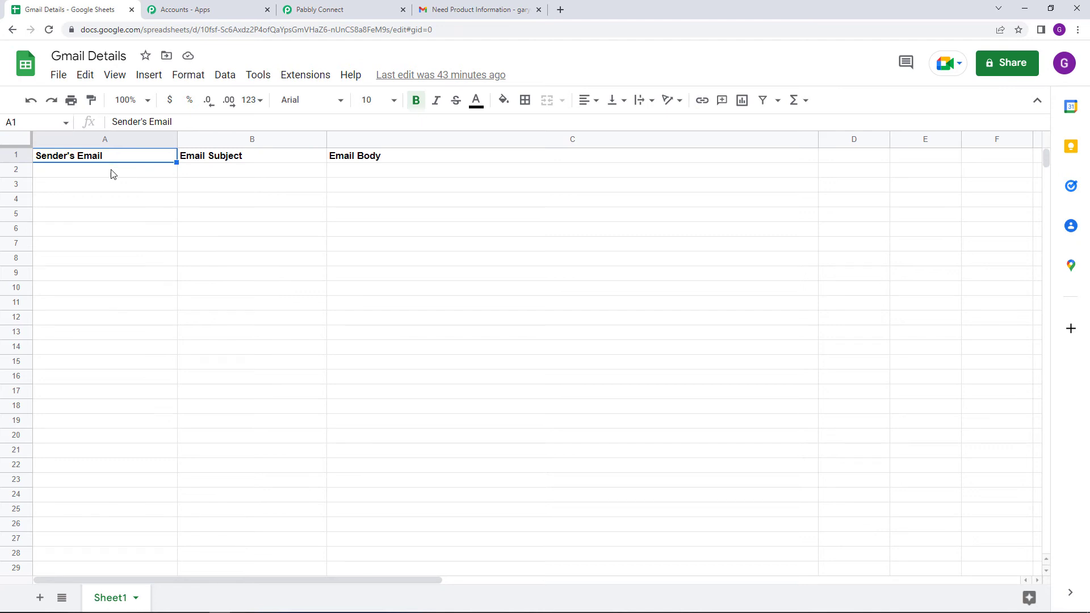
left_click(314, 10)
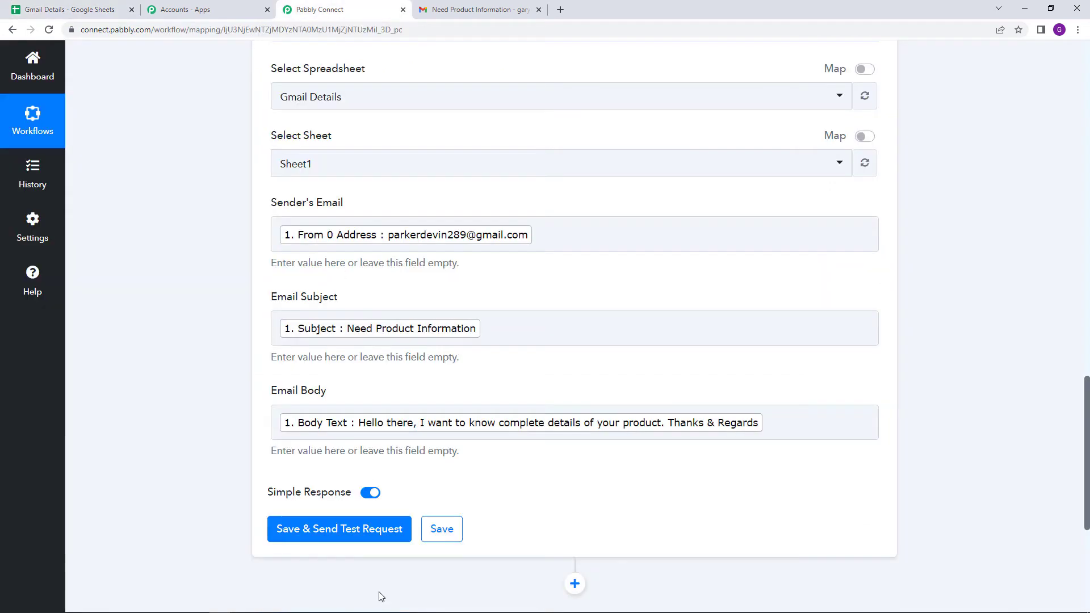
left_click(356, 537)
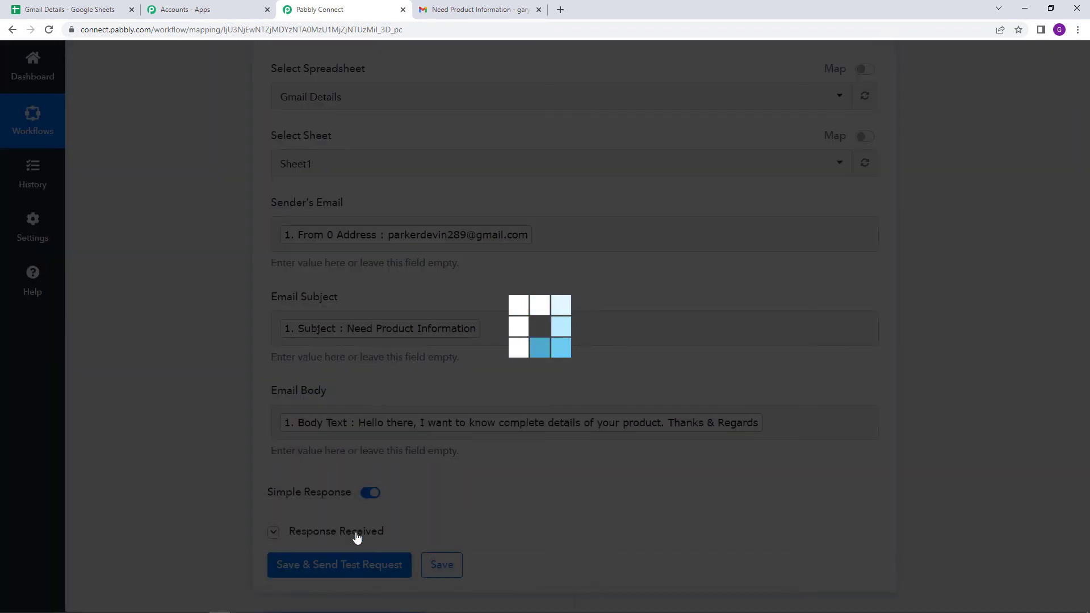
scroll(697, 523, "down", 5)
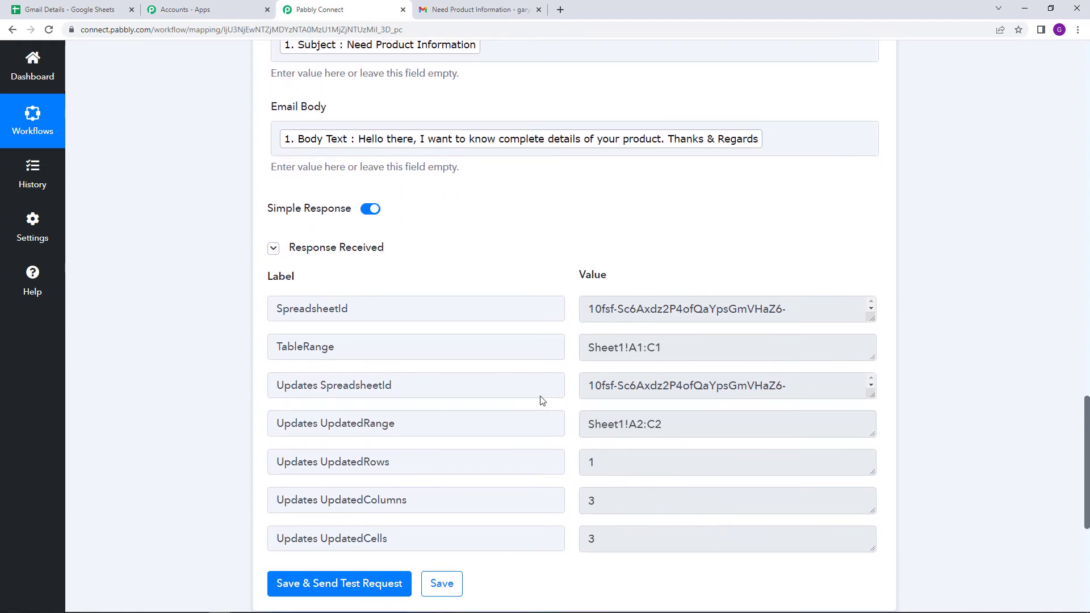
left_click(111, 5)
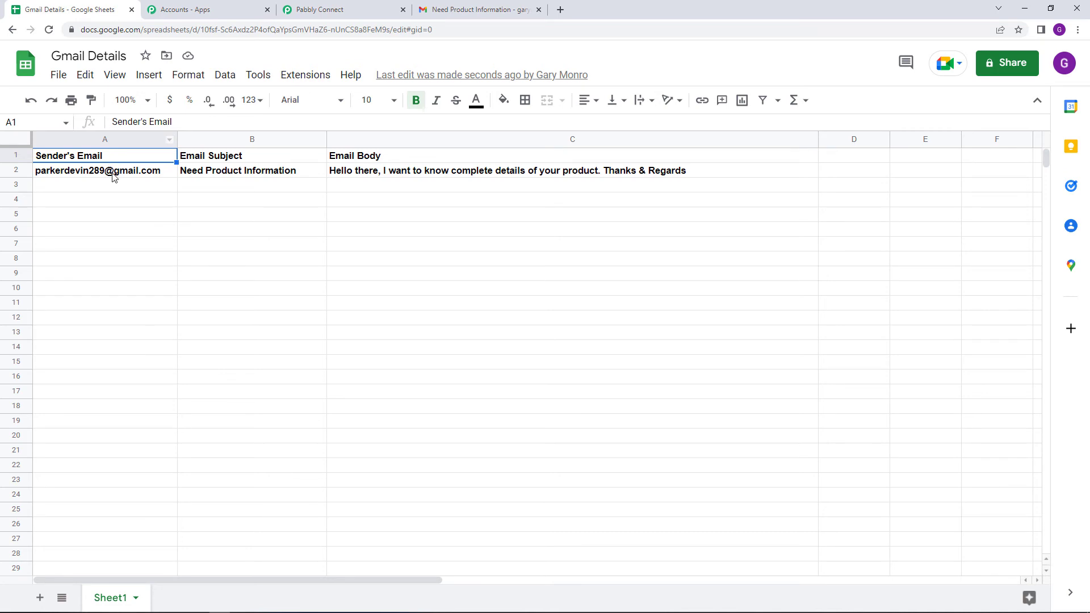
mouse_move(113, 178)
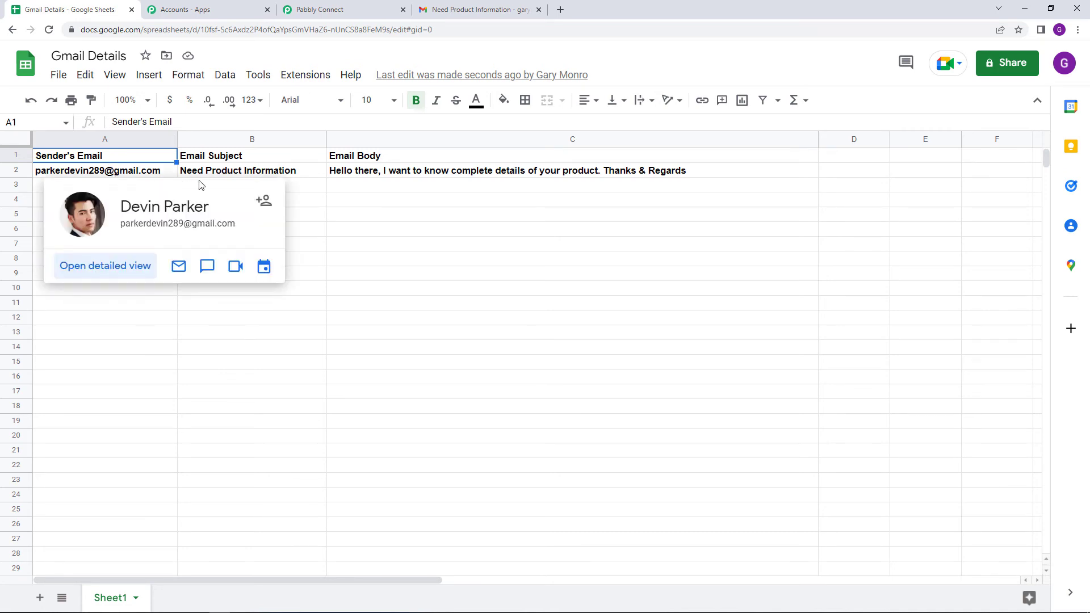
Check the subject and body cells of the new spreadsheet row, and save the Google Sheets action step in Pabbly Connect
left_click(232, 173)
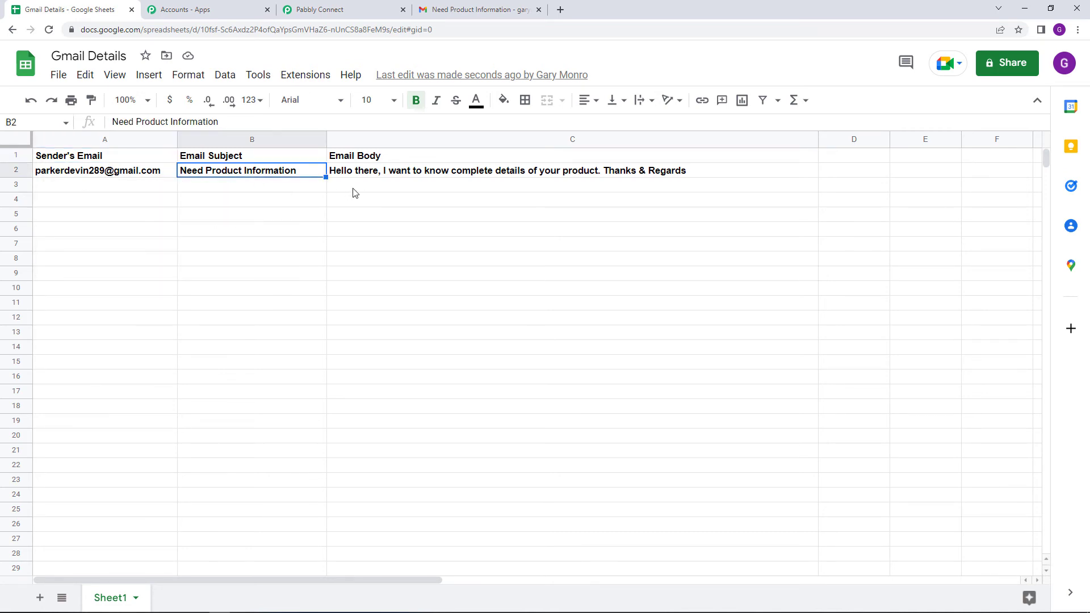
left_click(367, 177)
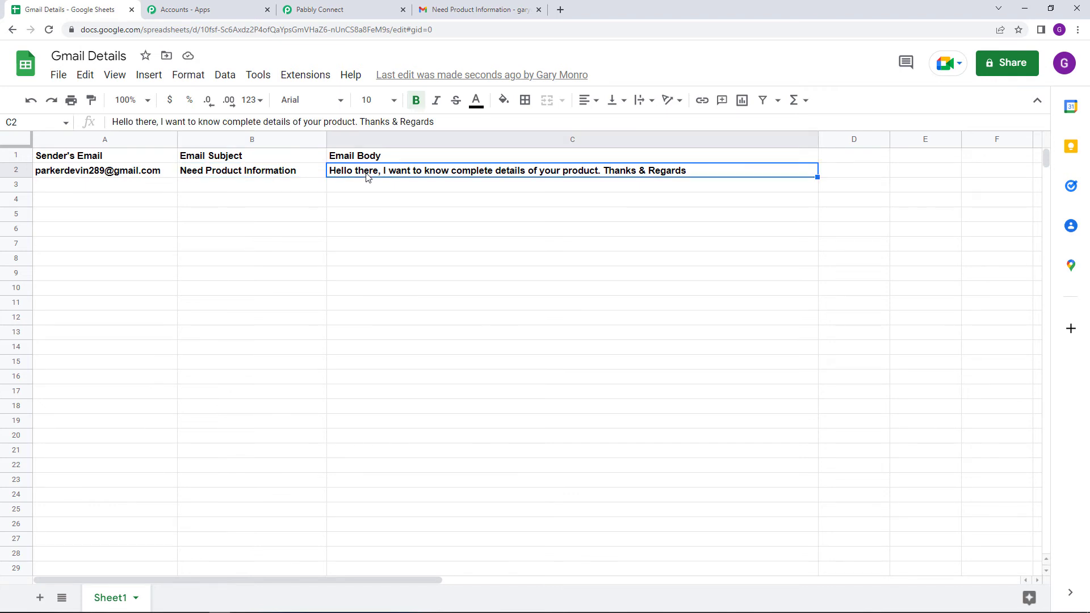
left_click(355, 7)
scroll(618, 497, "down", 3)
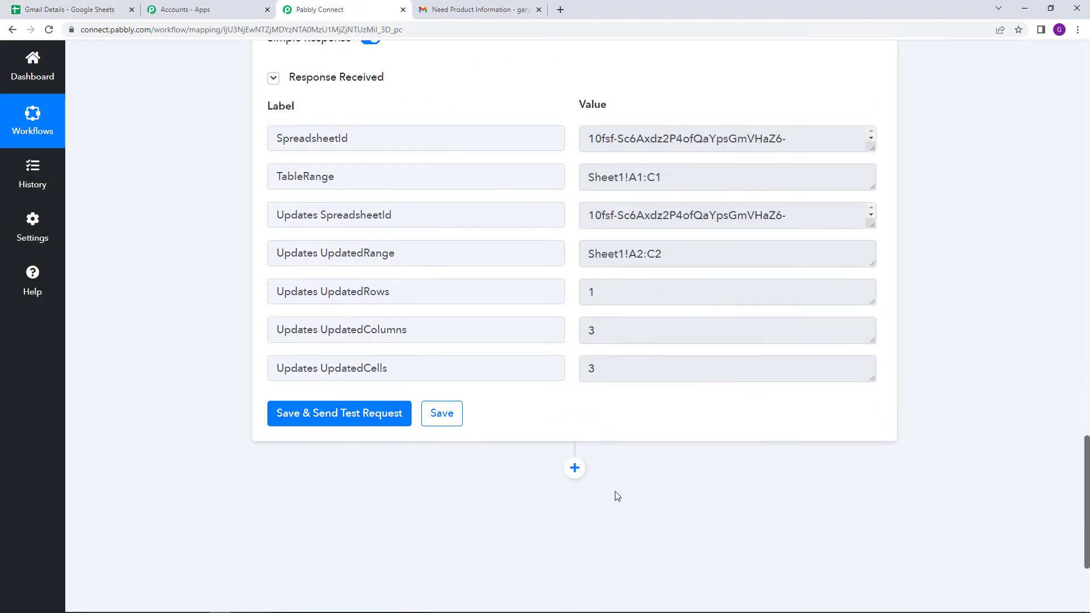
left_click(443, 418)
Review the whole workflow, from the Email Parser trigger and its captured response to the Google Sheets field mappings
scroll(946, 504, "up", 3)
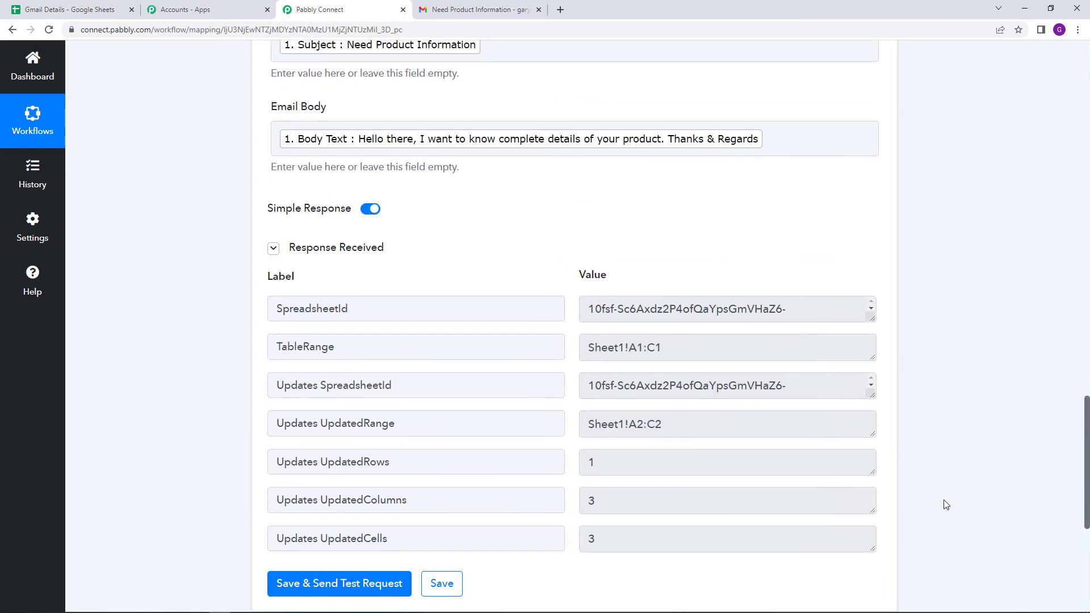
scroll(948, 505, "up", 15)
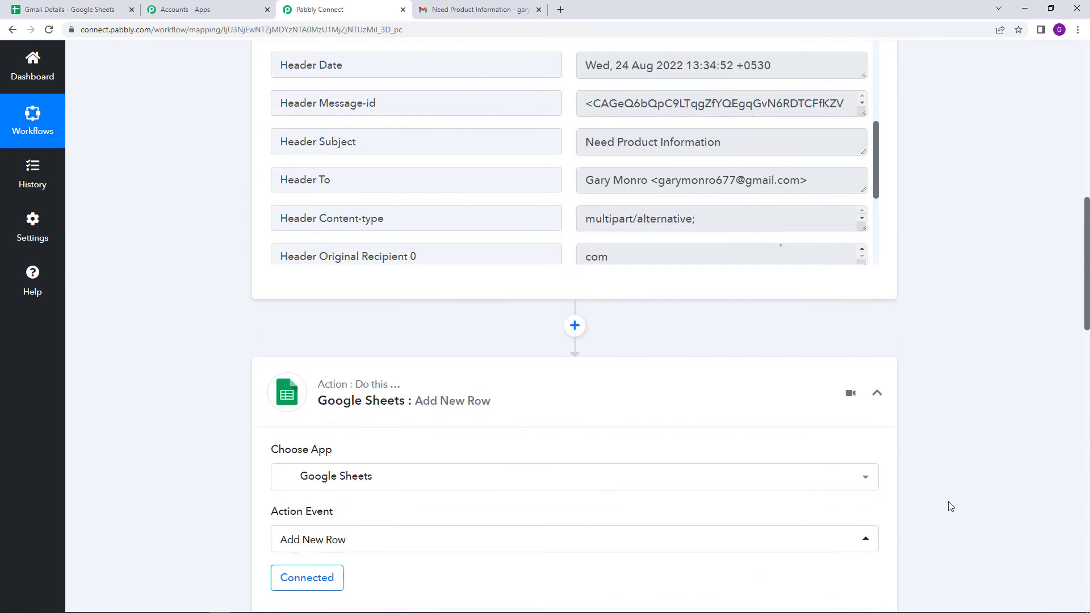
scroll(949, 506, "up", 5)
scroll(949, 506, "down", 8)
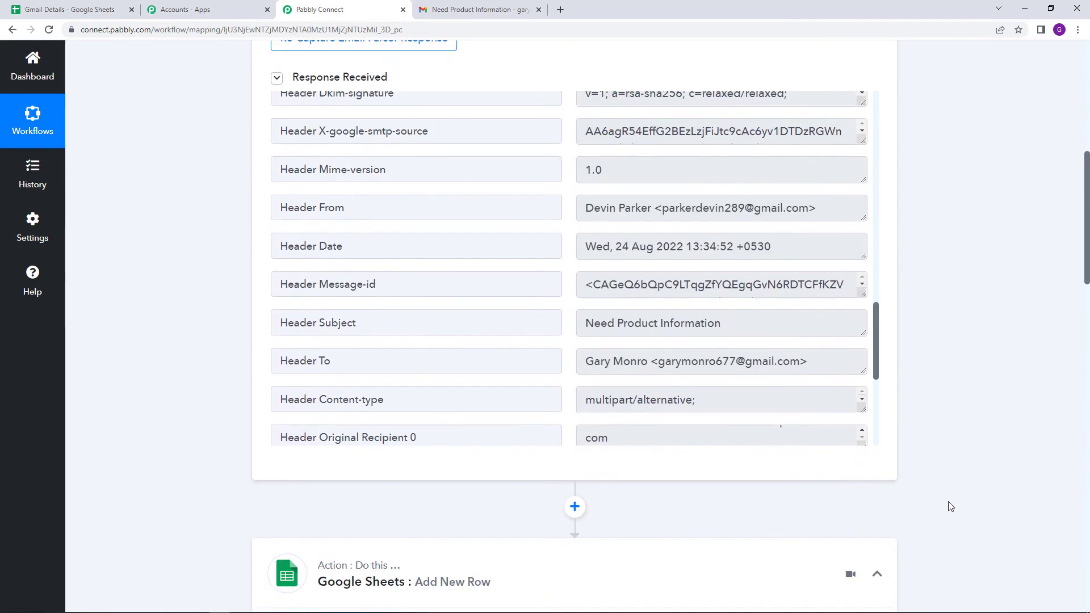
scroll(949, 506, "up", 9)
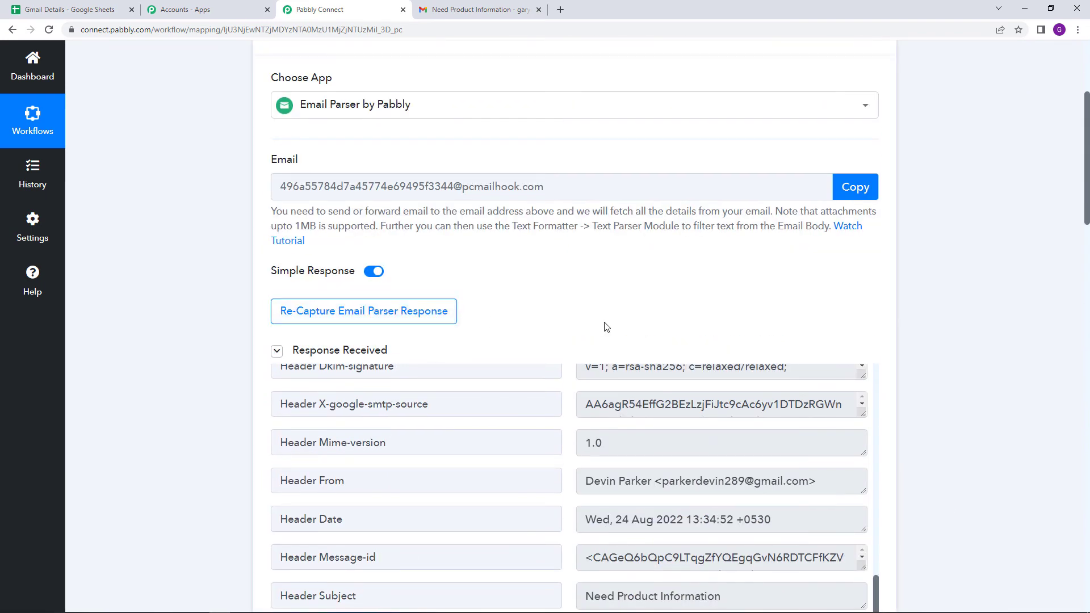
scroll(555, 383, "down", 7)
scroll(937, 433, "down", 13)
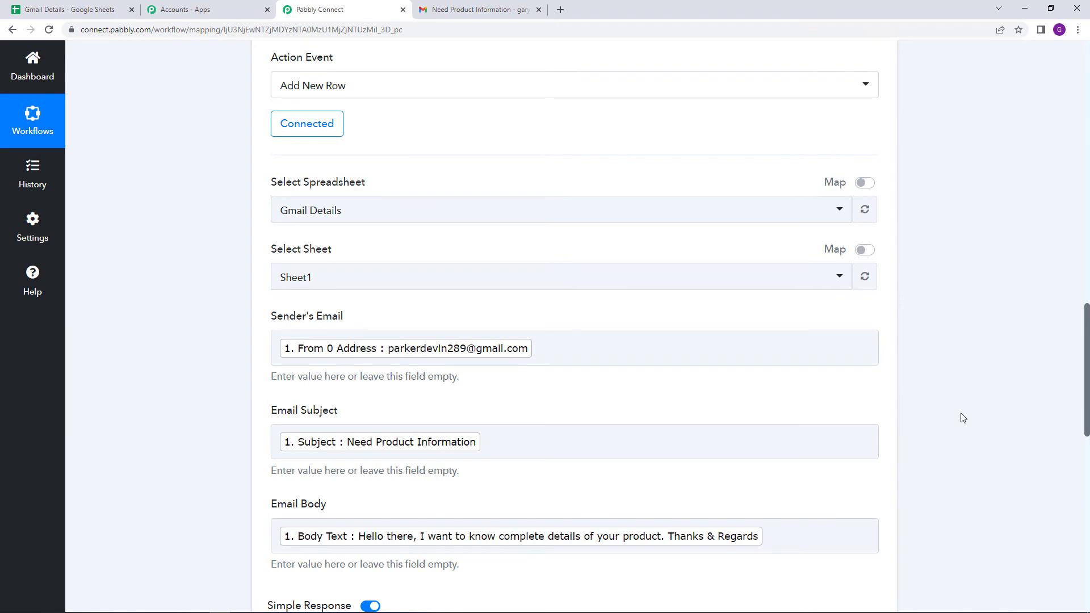
scroll(964, 418, "down", 4)
scroll(960, 418, "up", 8)
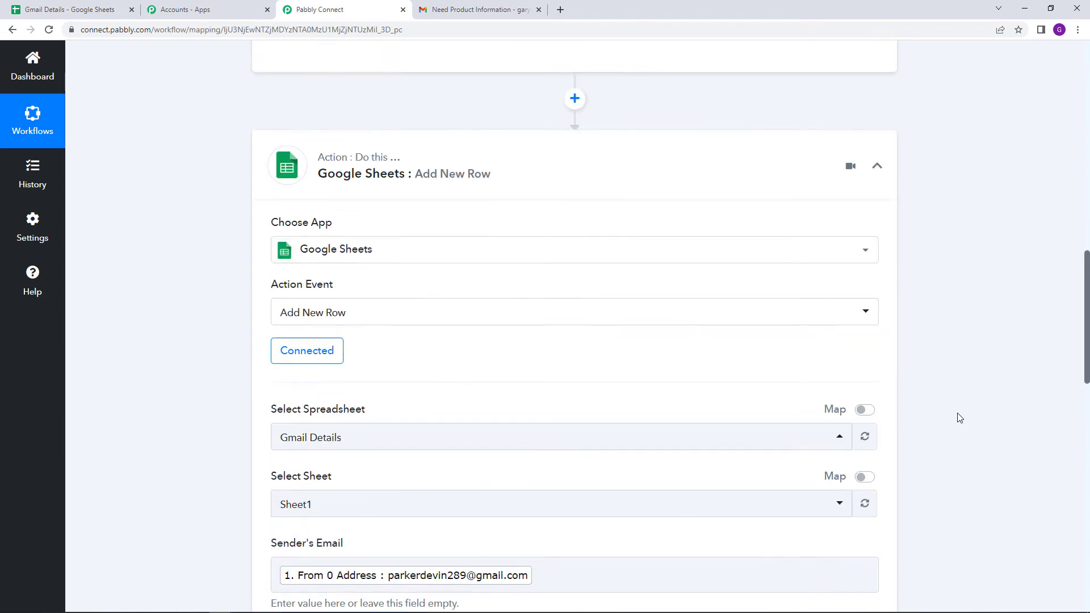
scroll(960, 418, "up", 10)
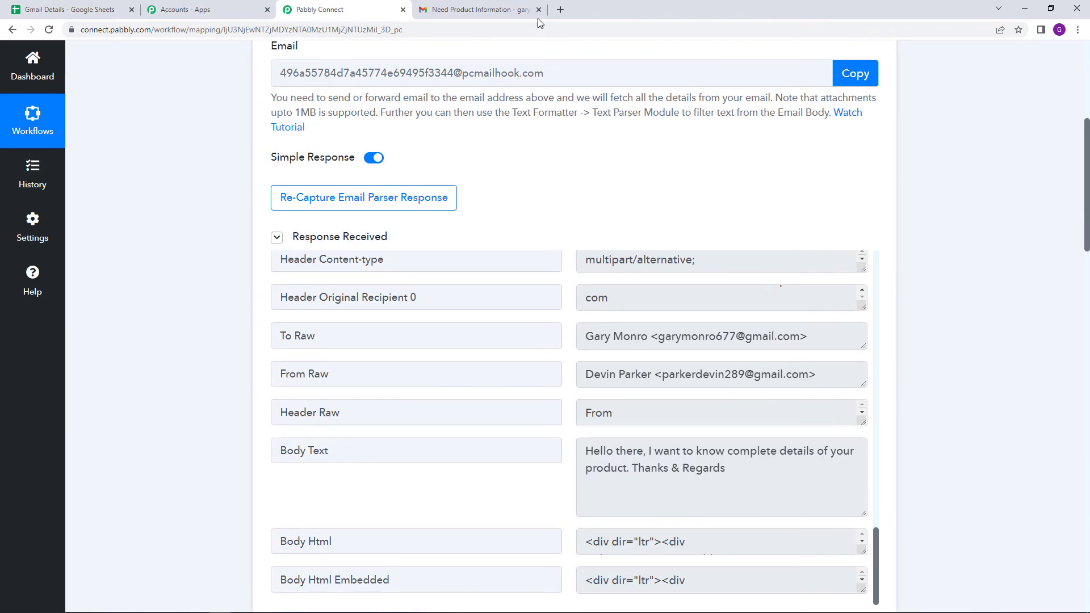
Switch to Gmail to view the receiving account's inbox, and return to the Gmail Details spreadsheet
left_click(478, 11)
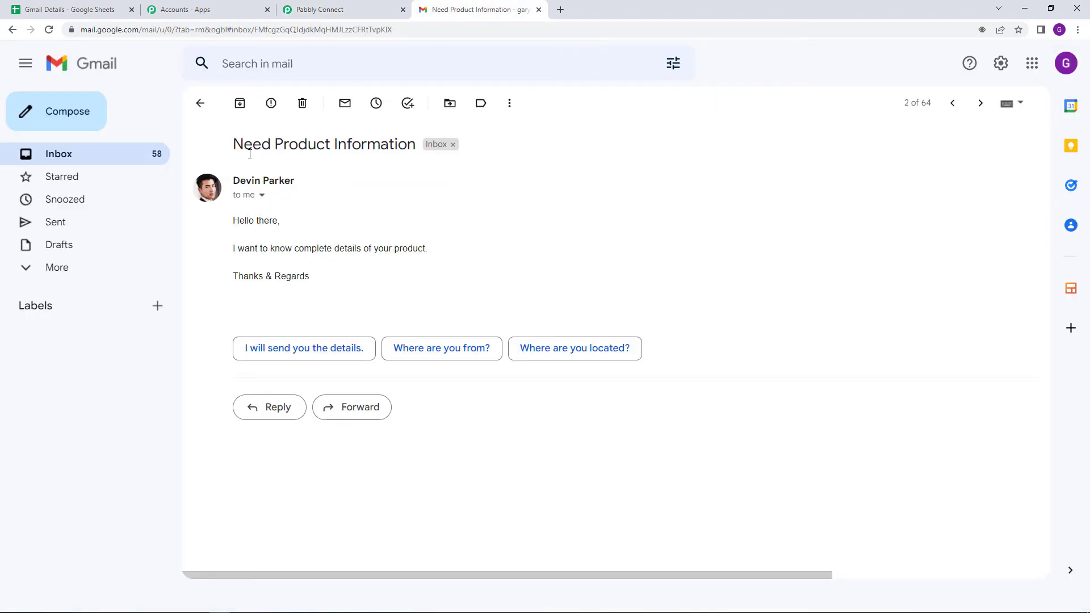
left_click(127, 158)
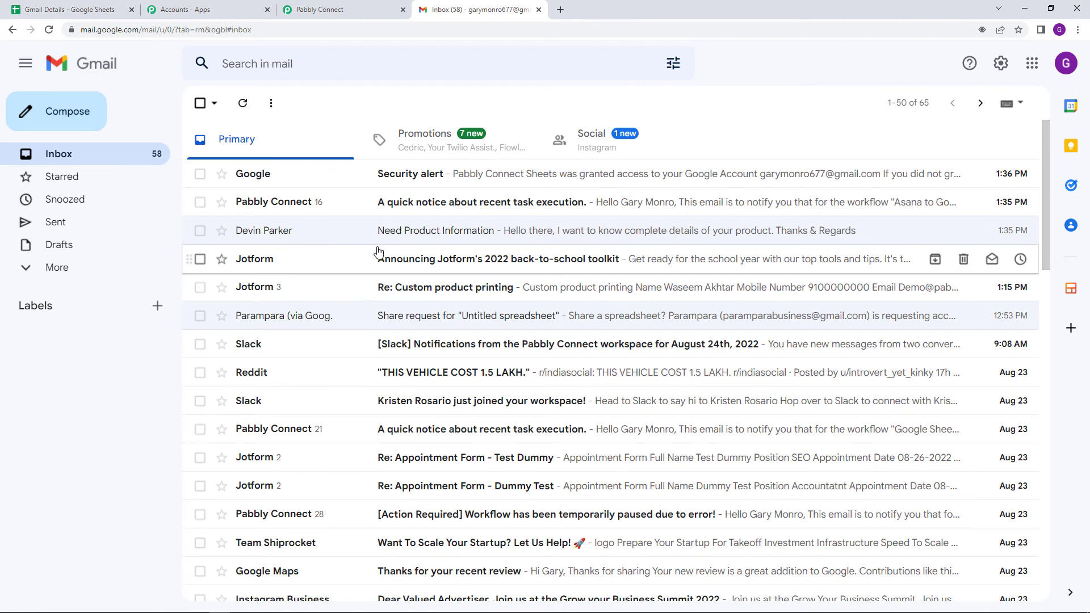
left_click(76, 5)
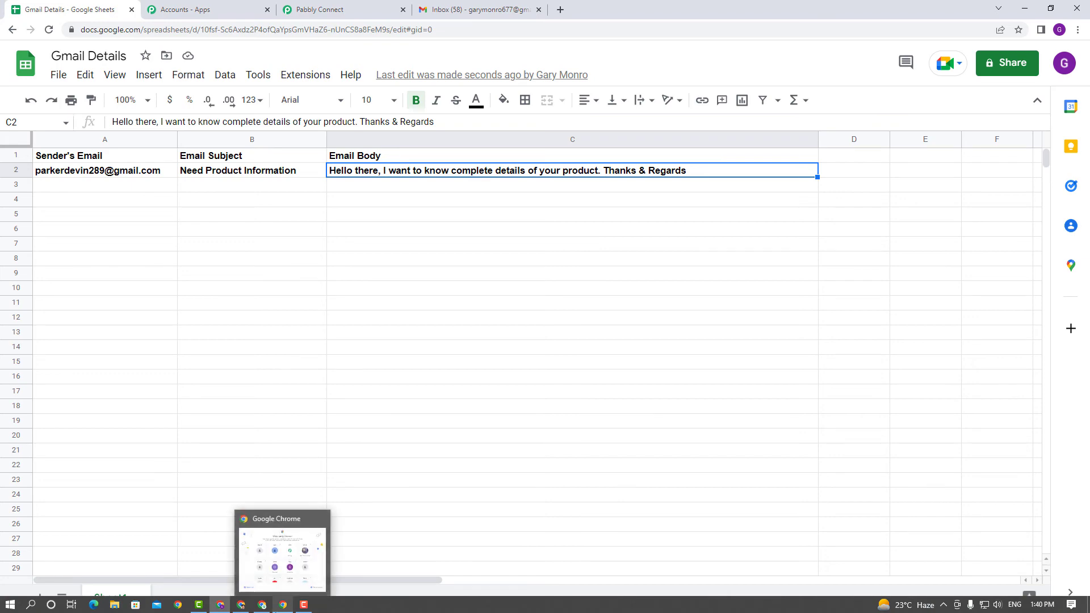
Send the prepared "New Integration Request" email from the other Gmail account and return to the Gmail Details spreadsheet
left_click(262, 605)
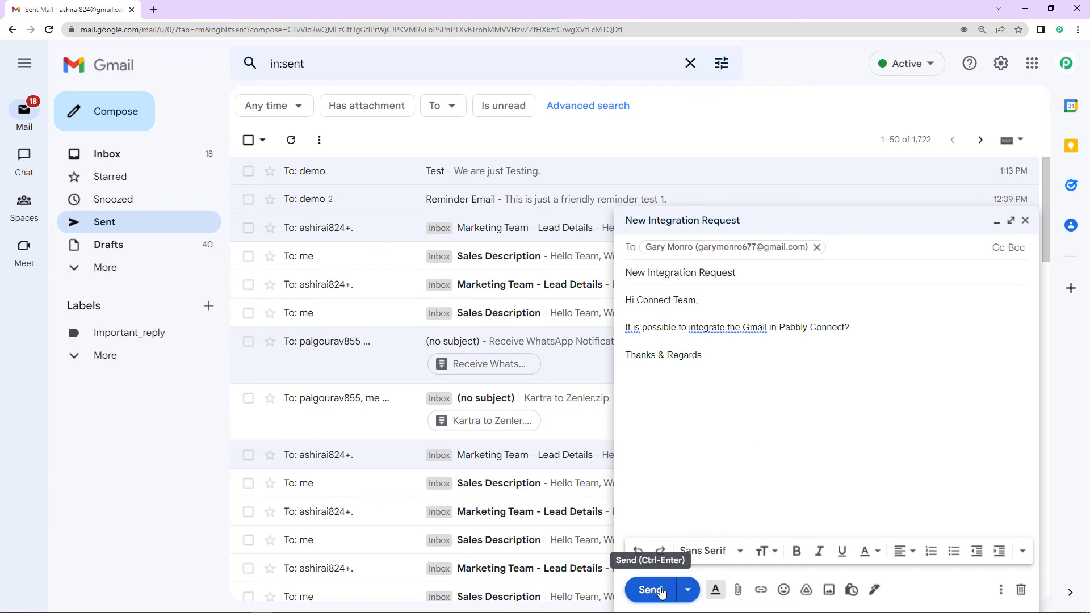
left_click(664, 590)
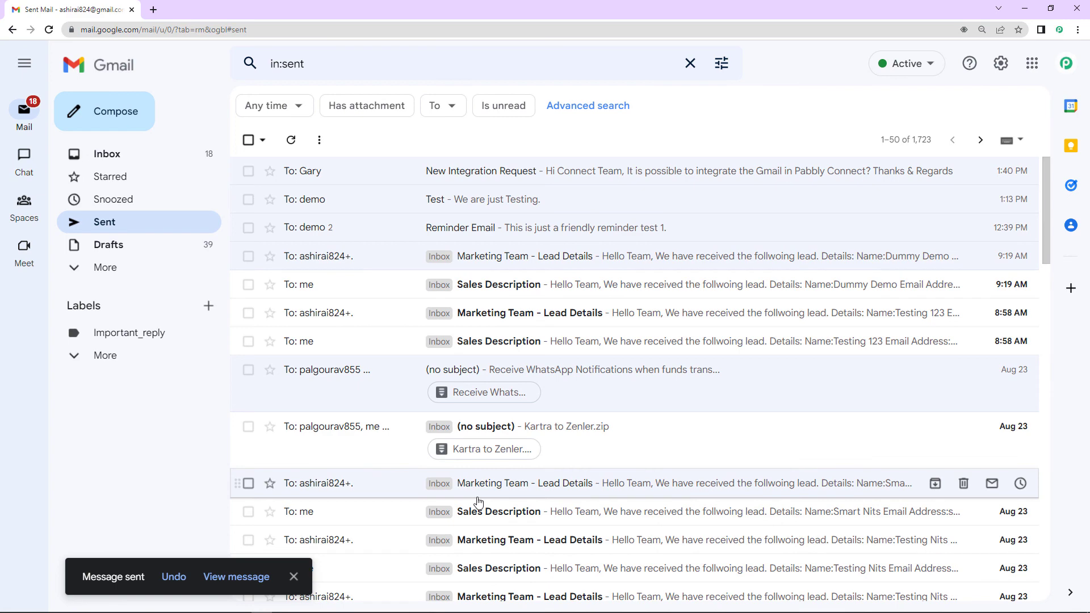
mouse_move(364, 612)
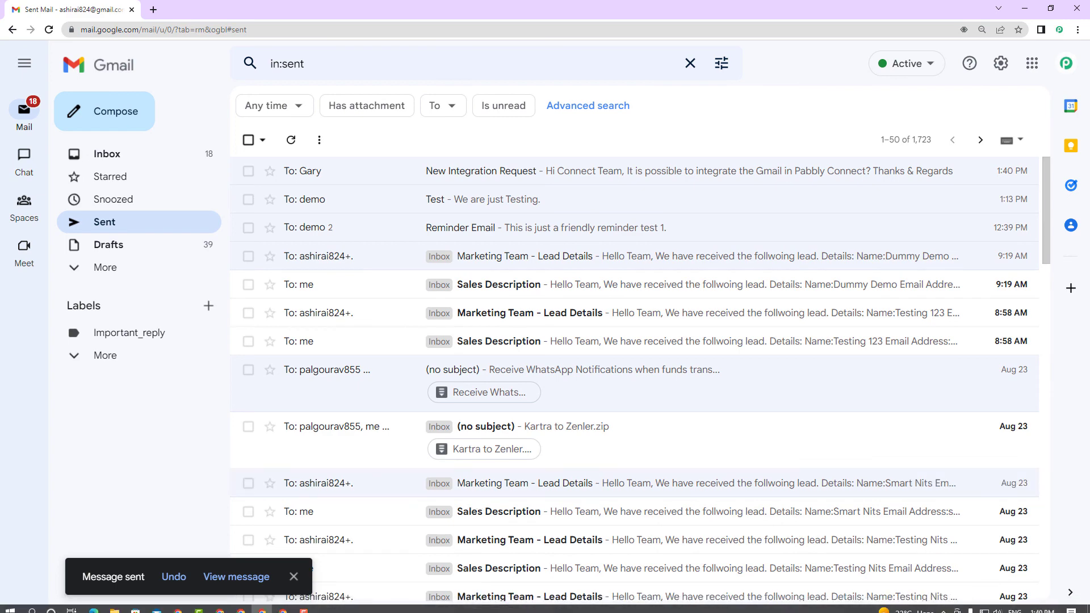
left_click(220, 610)
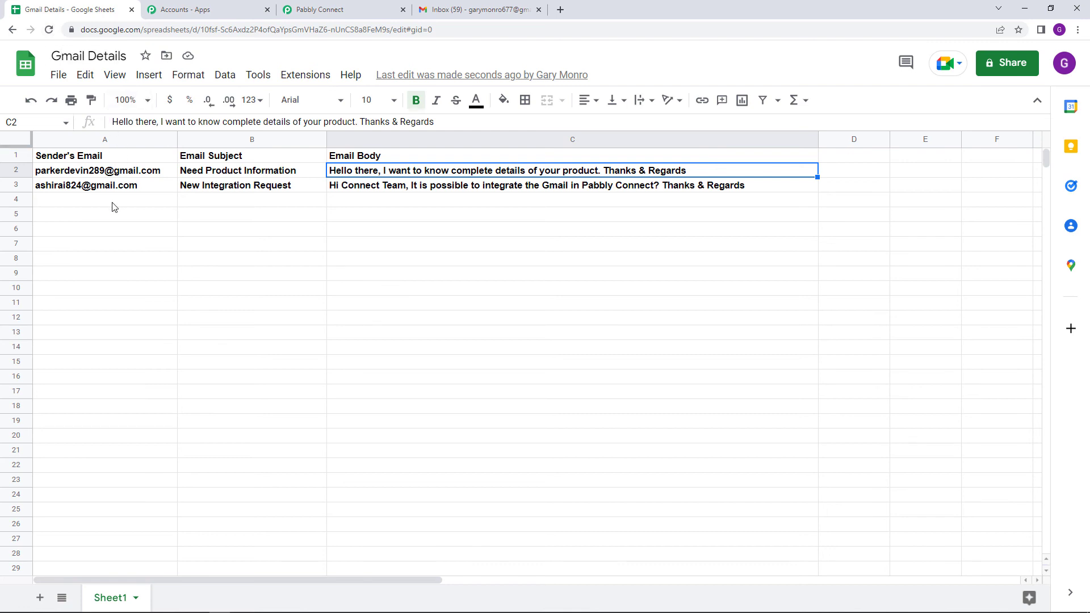
Open the "New Integration Request" email in the receiving Gmail inbox and inspect its sender details
left_click(474, 3)
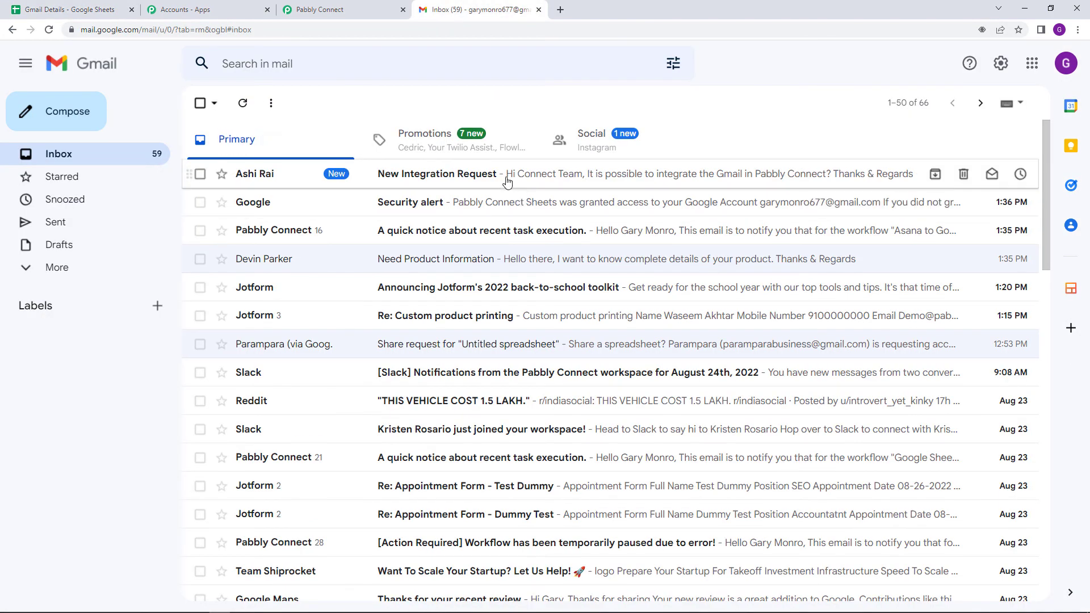
left_click(508, 182)
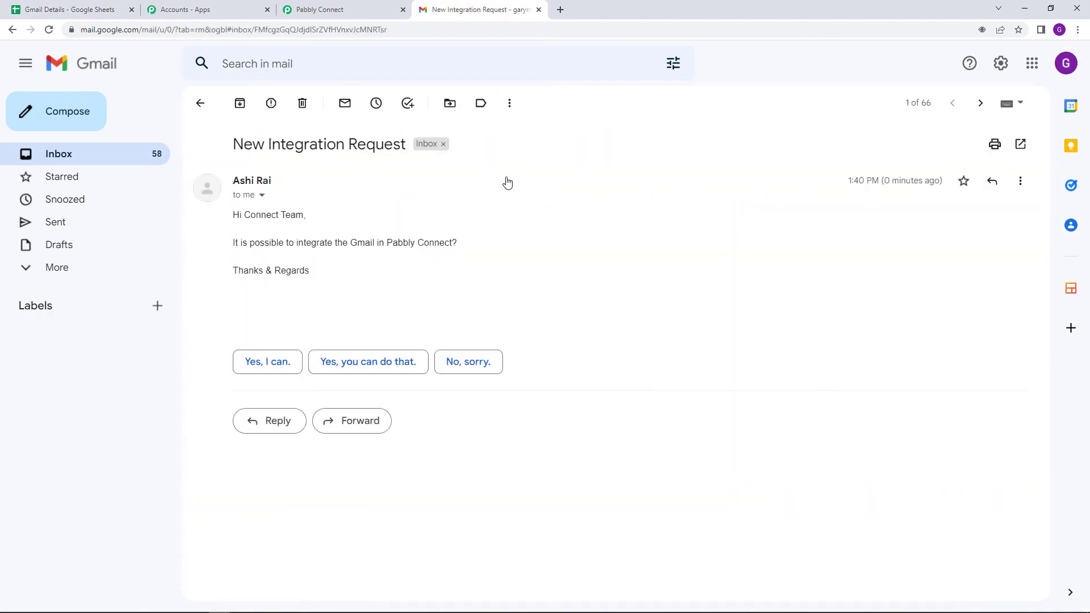
left_click(263, 196)
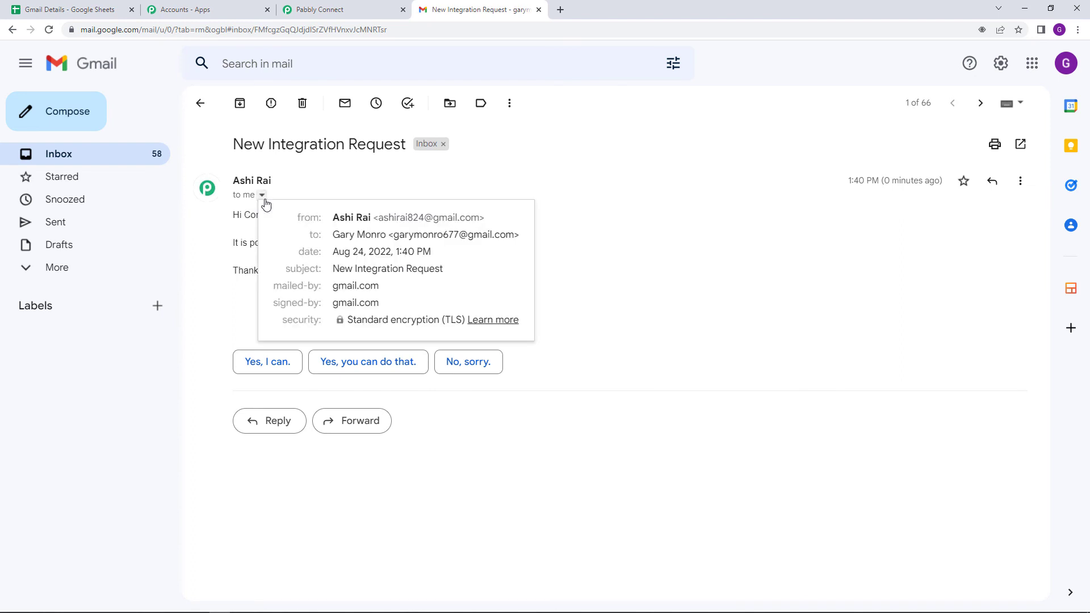
left_click(245, 237)
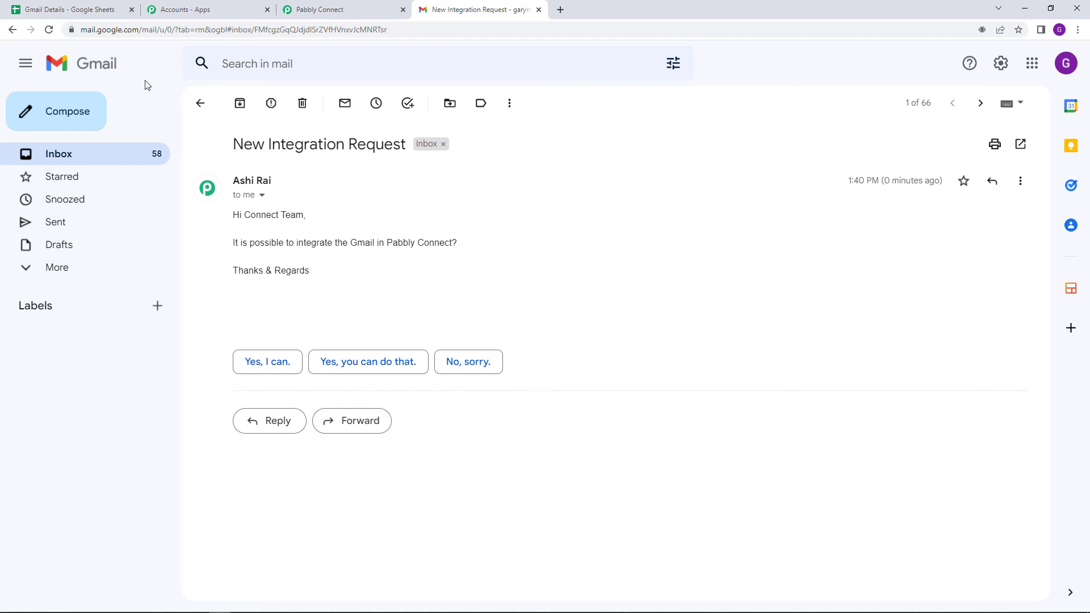
Compare the sender, subject and body in row 3 of the Gmail Details spreadsheet with the received email
left_click(53, 8)
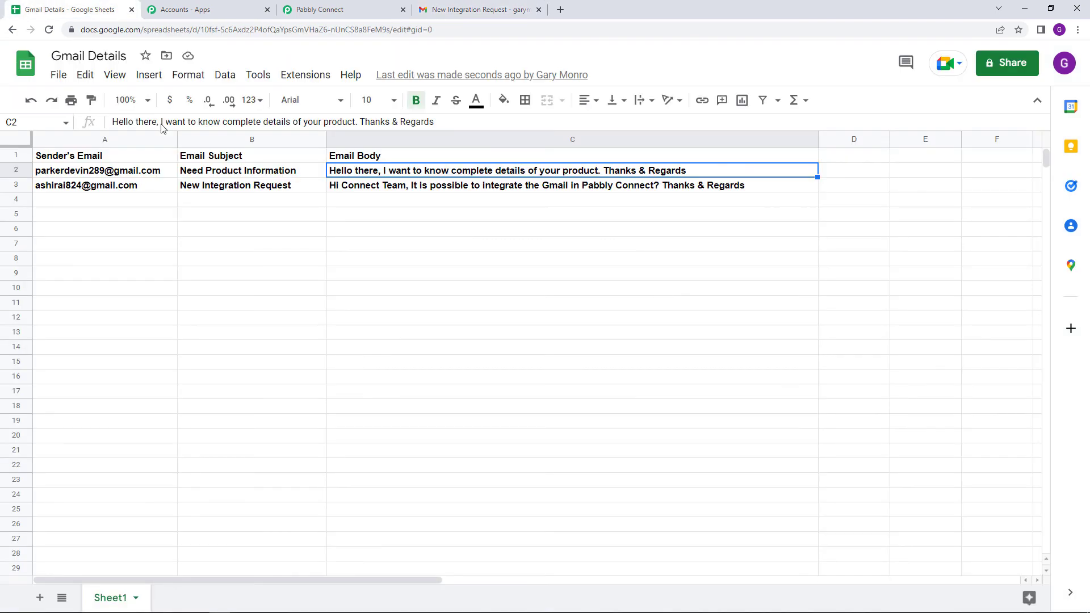
left_click(80, 189)
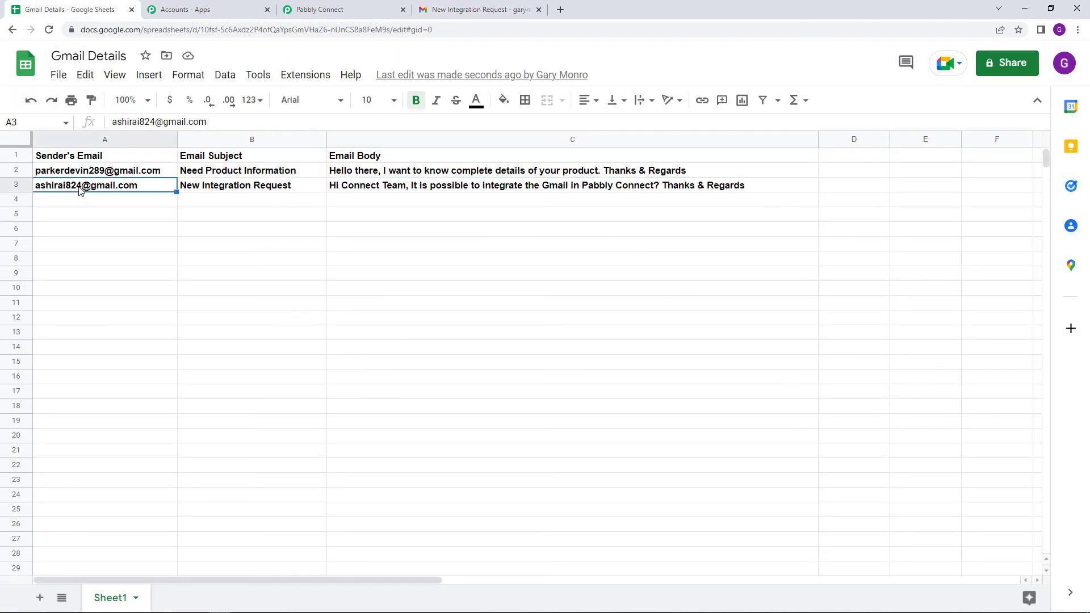
left_click(247, 185)
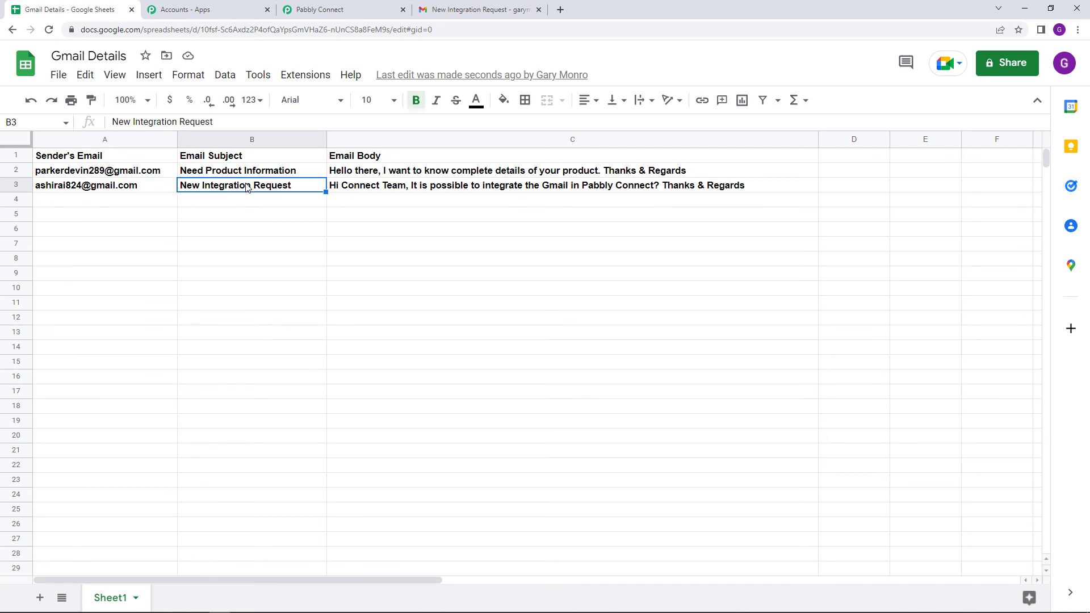
left_click(460, 188)
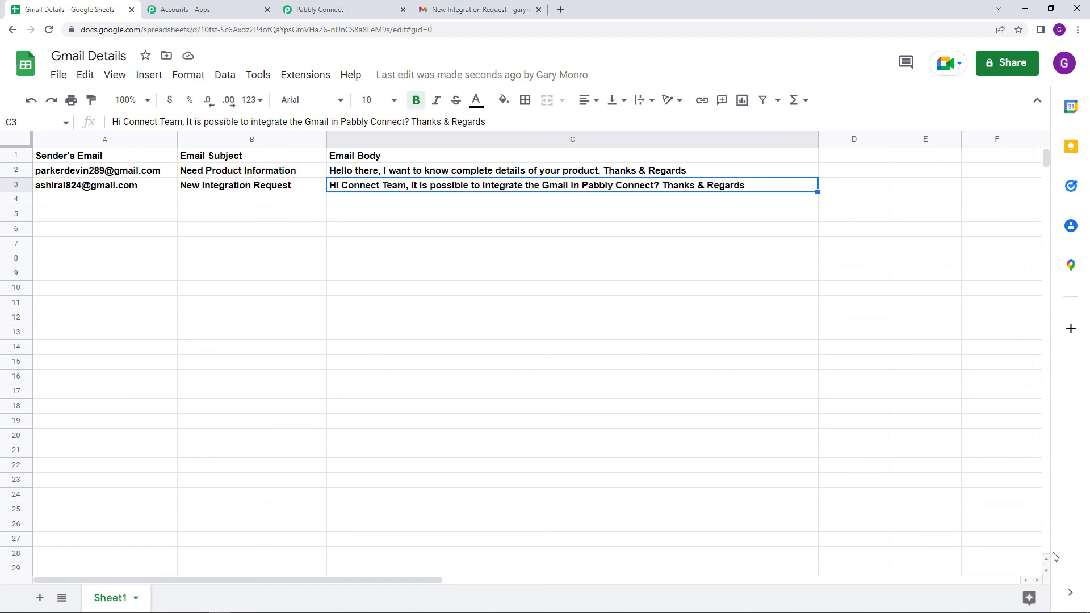
Generate a share link for the Gmail To Google Sheets Automation workflow in Pabbly Connect
left_click(349, 7)
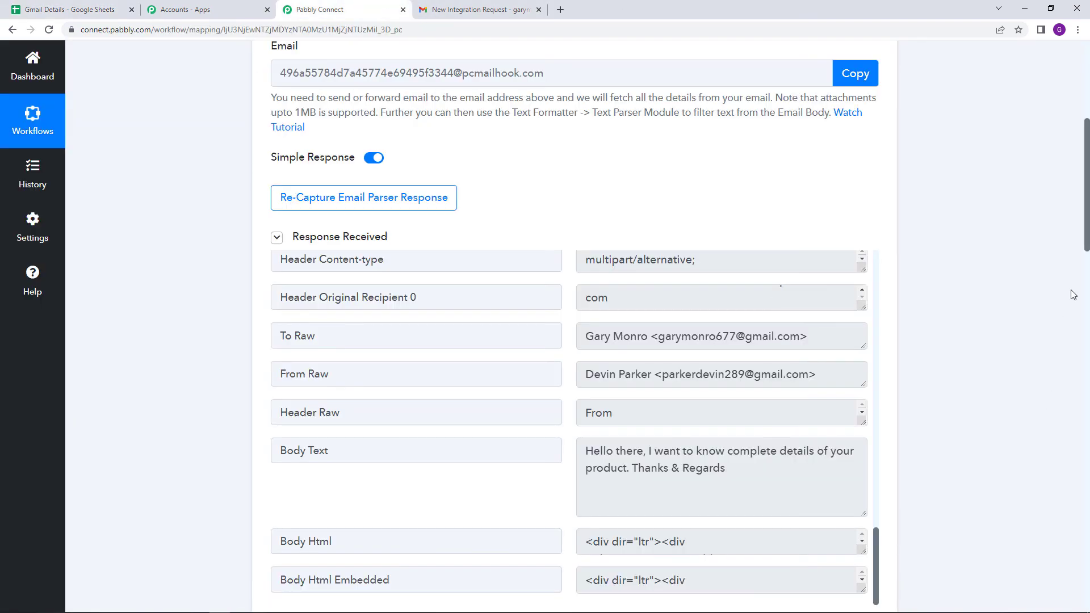
scroll(924, 183, "up", 6)
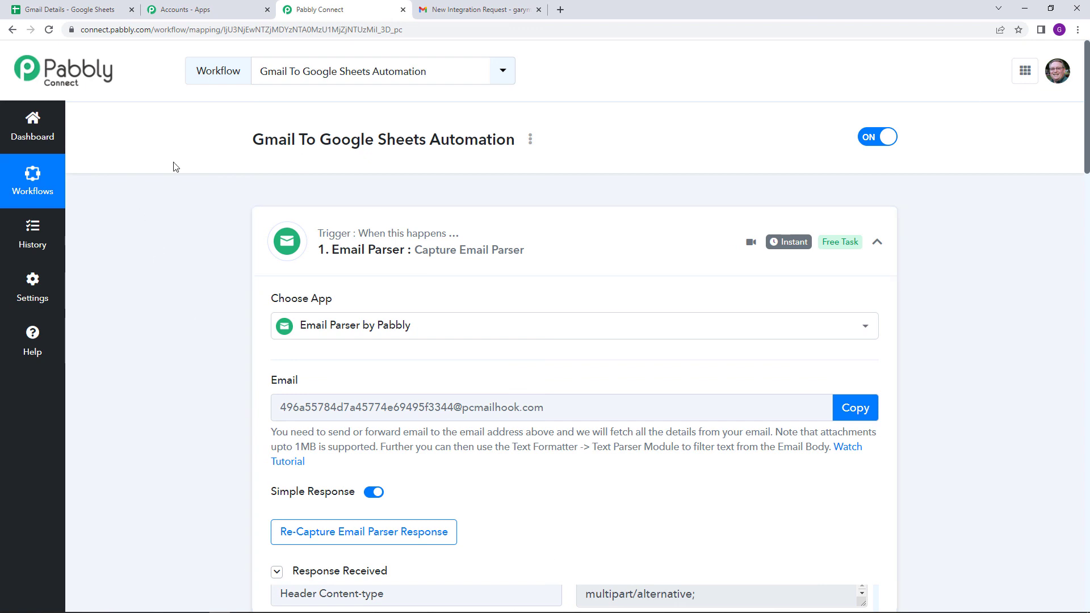
left_click(532, 142)
left_click(499, 213)
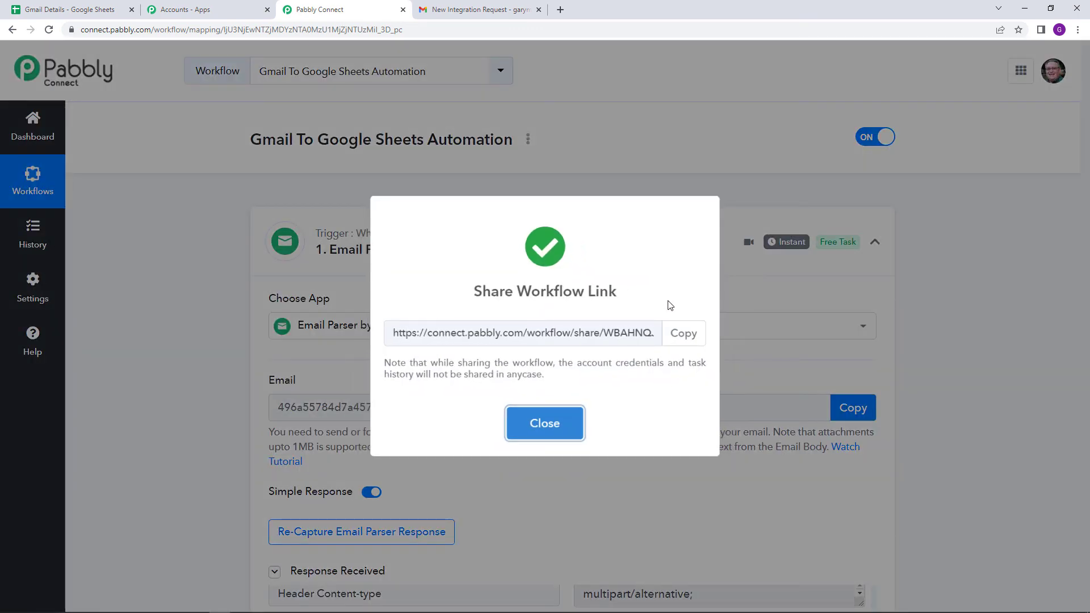